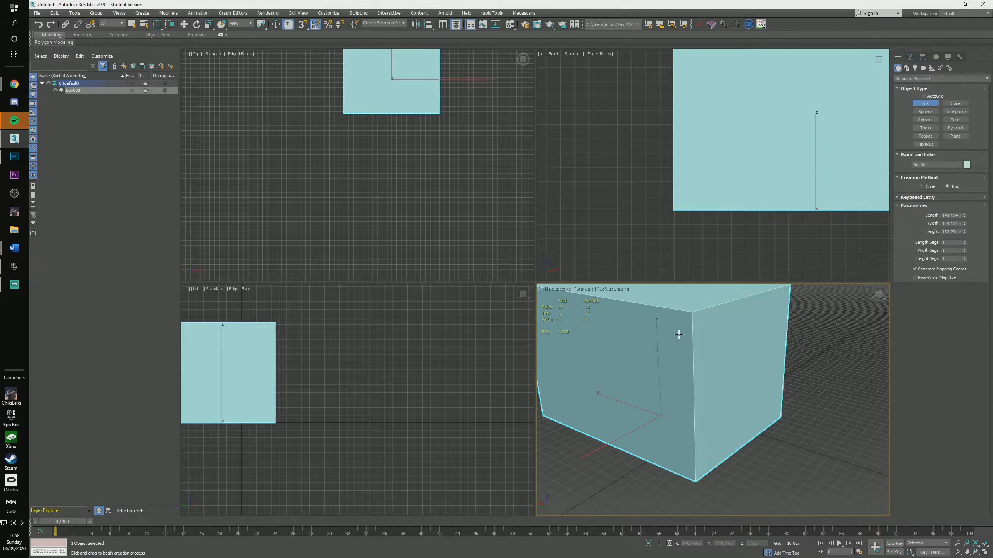
Delete the existing box from the scene, and undock and close the Layer Explorer.
key(z)
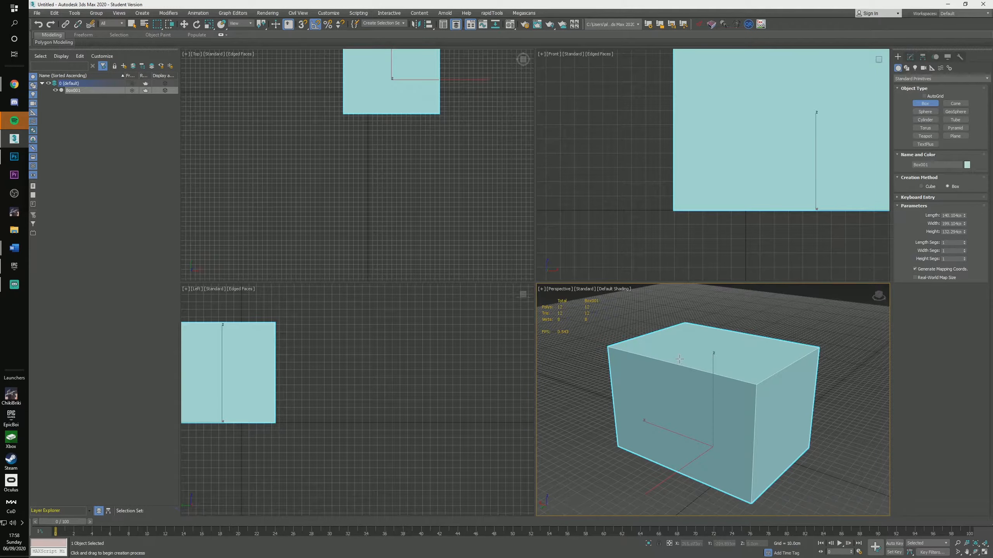
key(Delete)
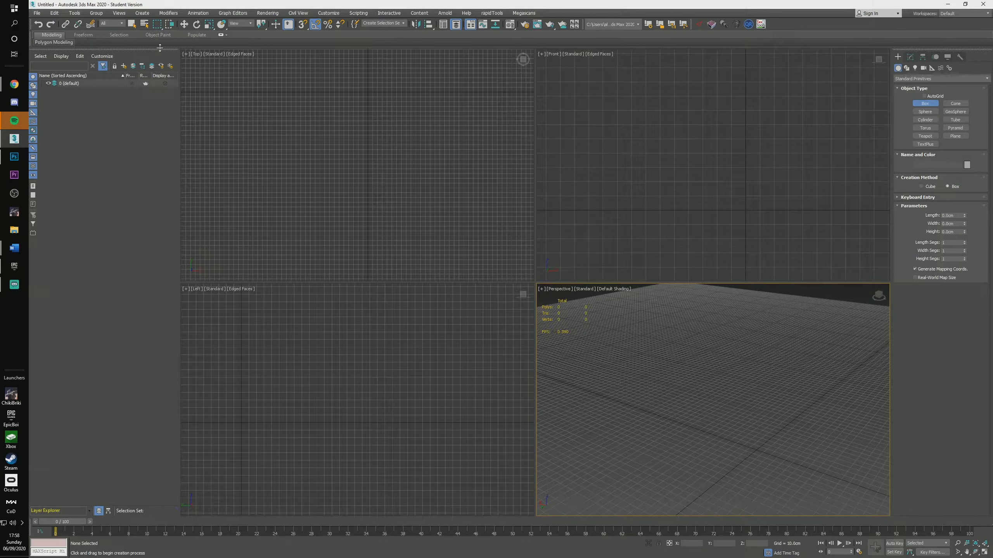
drag(160, 48, 280, 106)
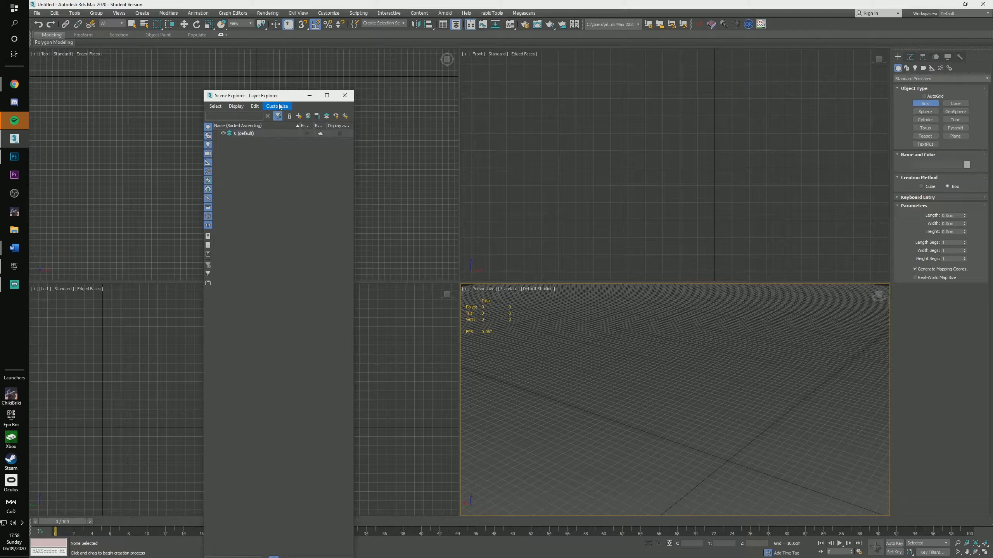
click(345, 96)
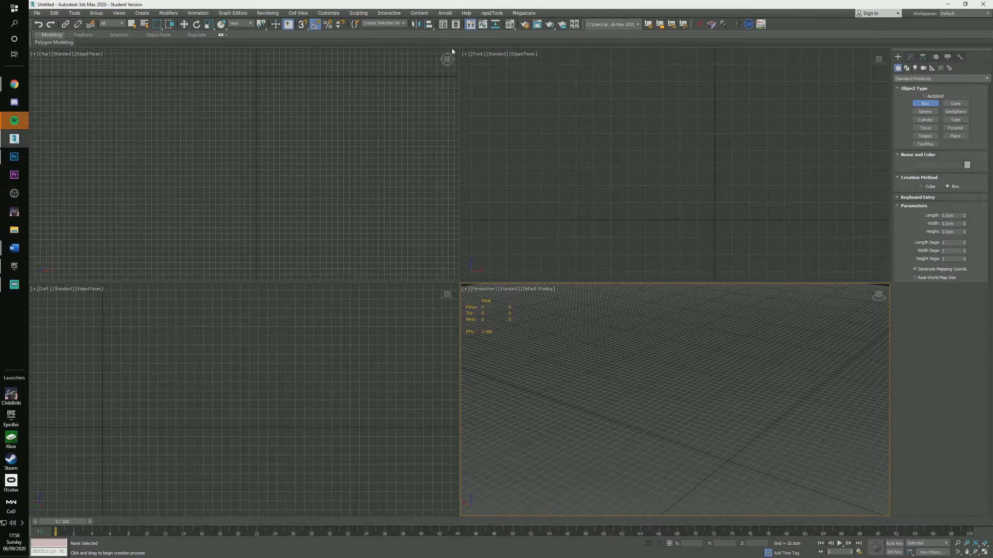
Bring up the Layer Explorer and the Scene Explorer one after the other, closing each again.
click(456, 27)
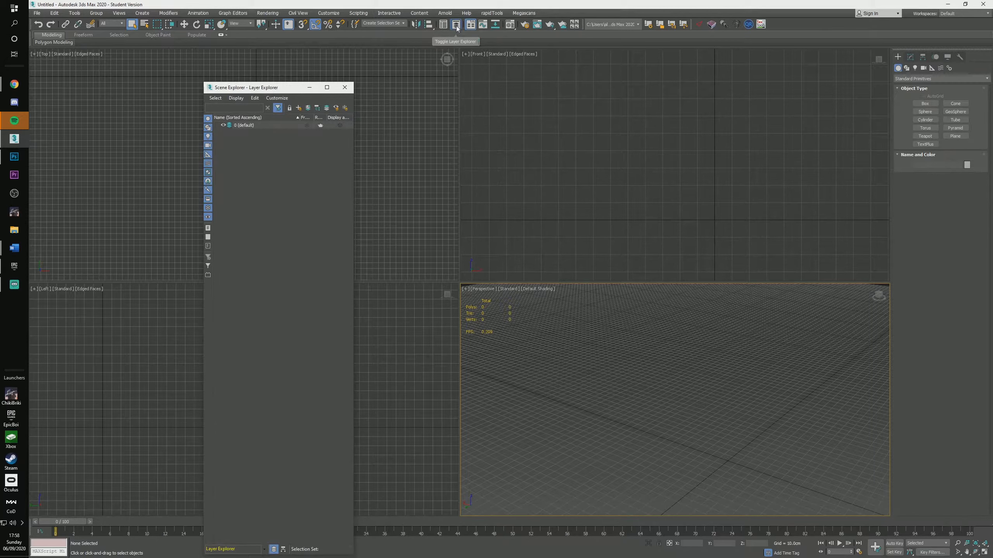
click(345, 87)
click(443, 25)
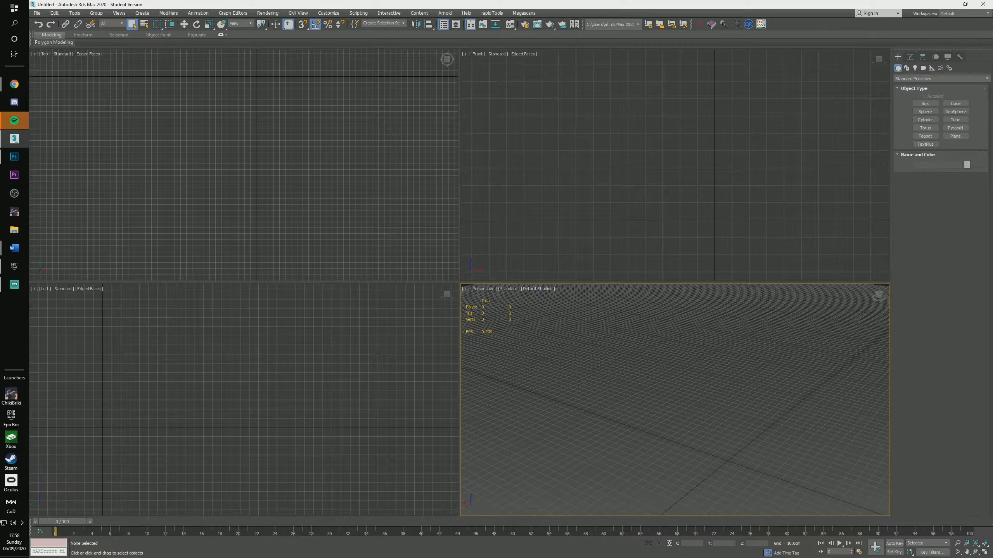
drag(590, 70, 413, 69)
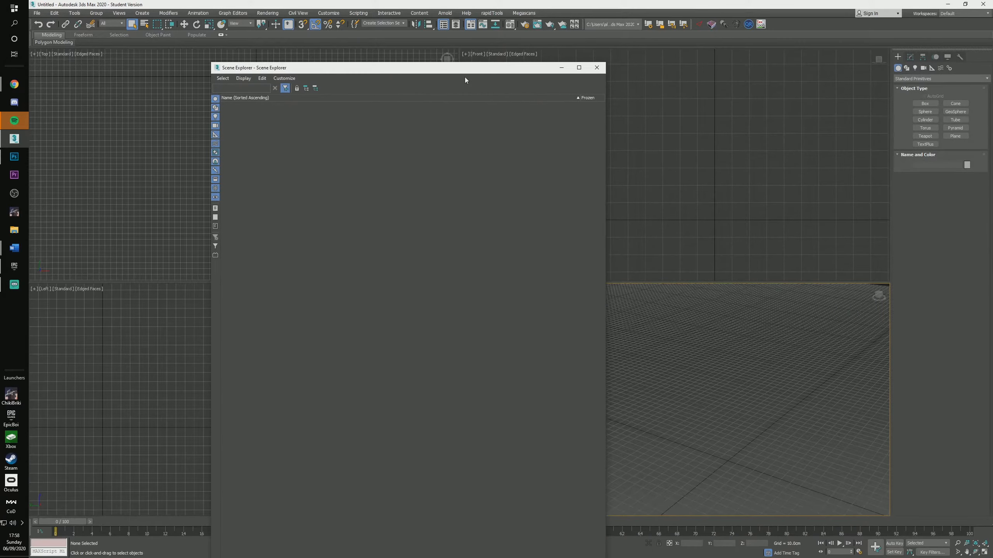
click(602, 67)
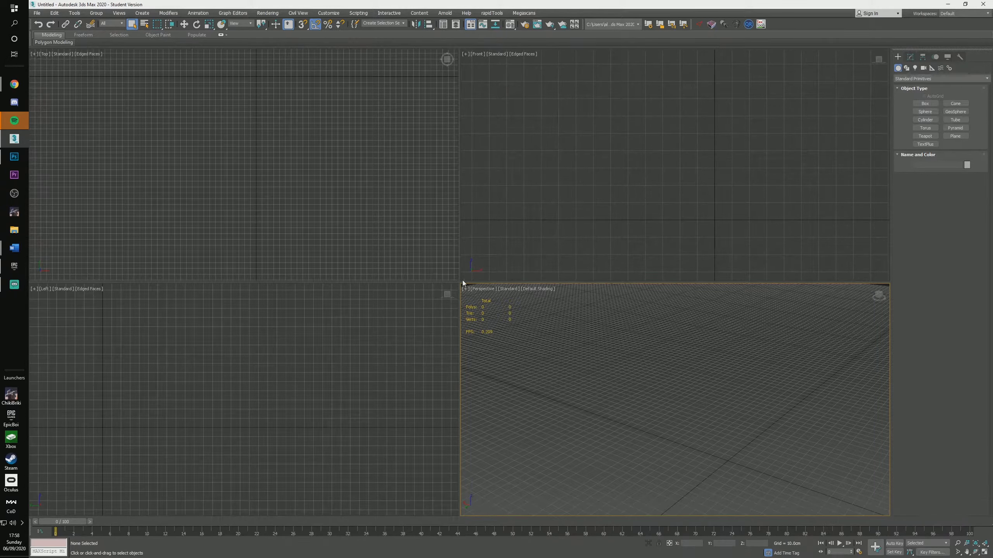
Apply the viewport layout with small Top, Front and Left views stacked beside one large Perspective view.
click(465, 55)
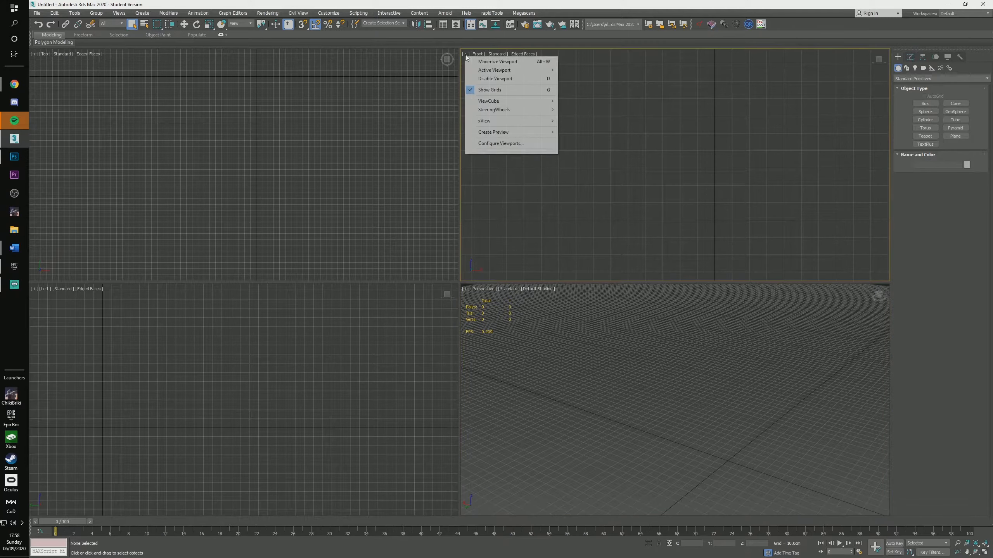
click(494, 144)
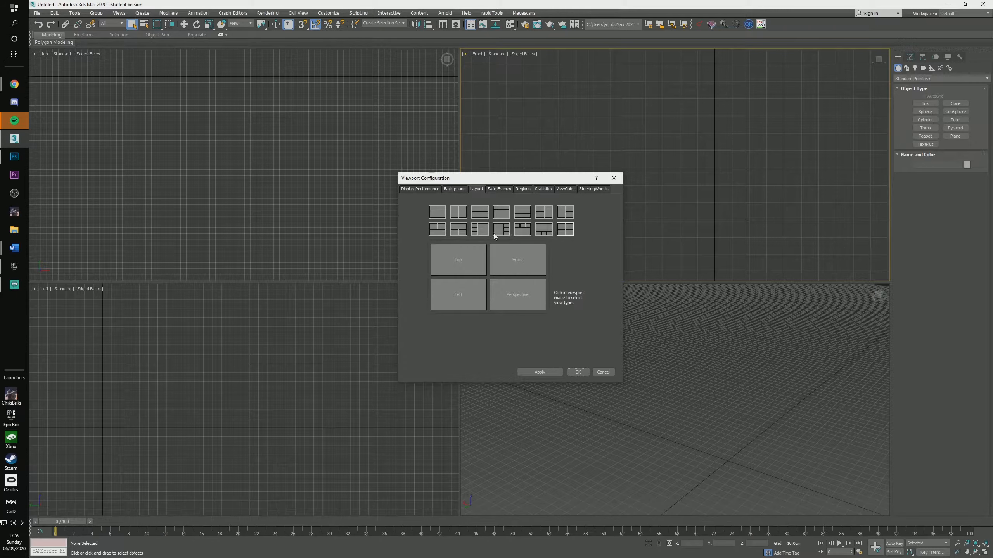
click(478, 231)
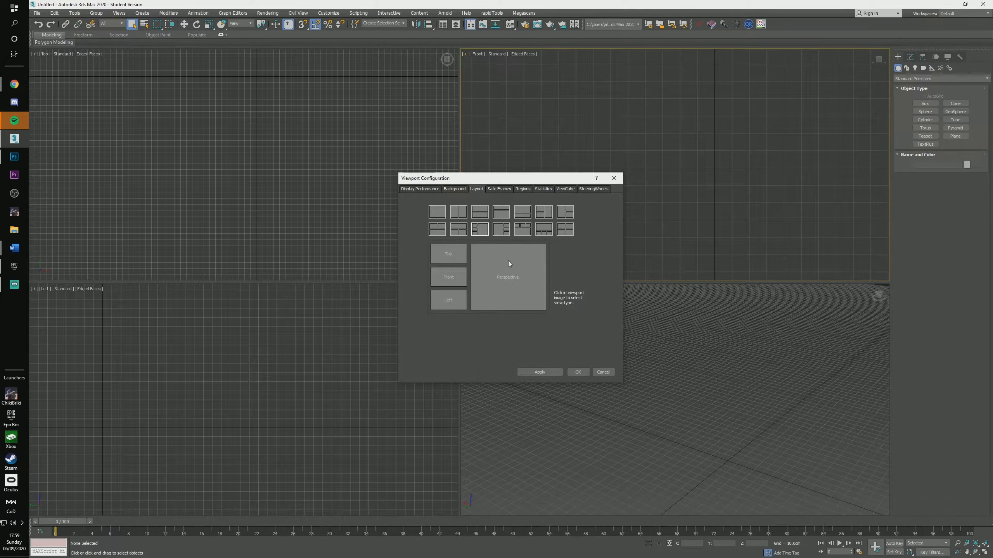
click(543, 371)
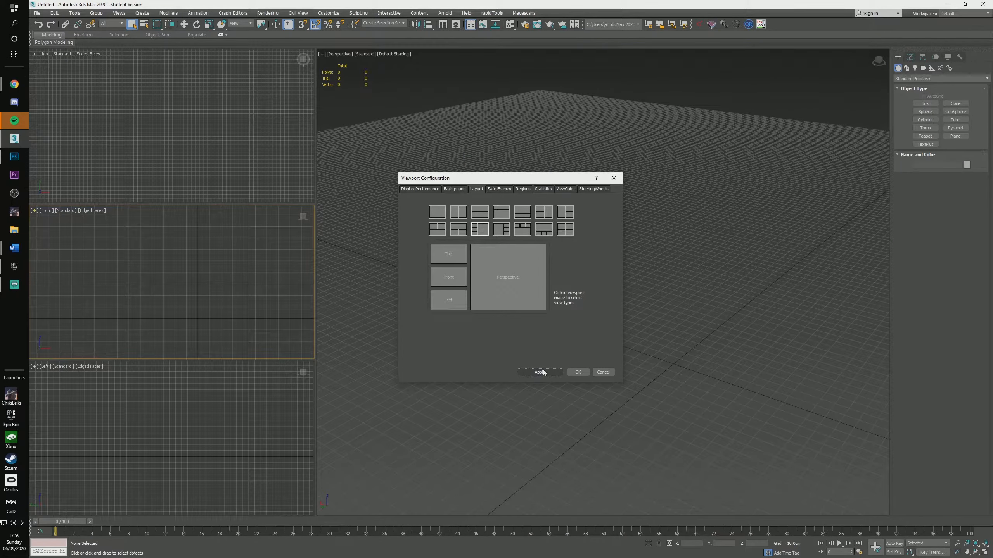
click(579, 372)
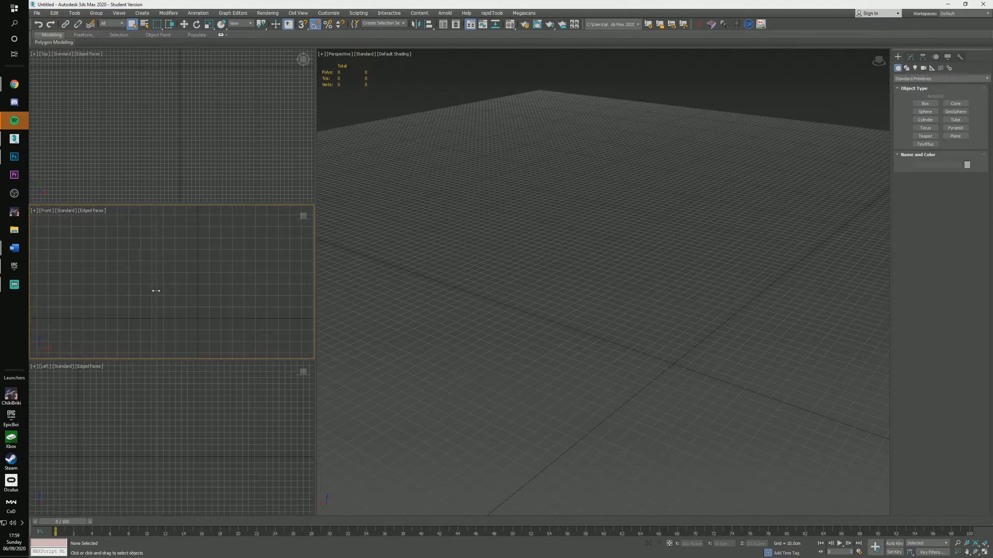
Narrow the Top, Front and Left viewports to enlarge Perspective, and widen the command panel to two columns.
drag(156, 291, 156, 290)
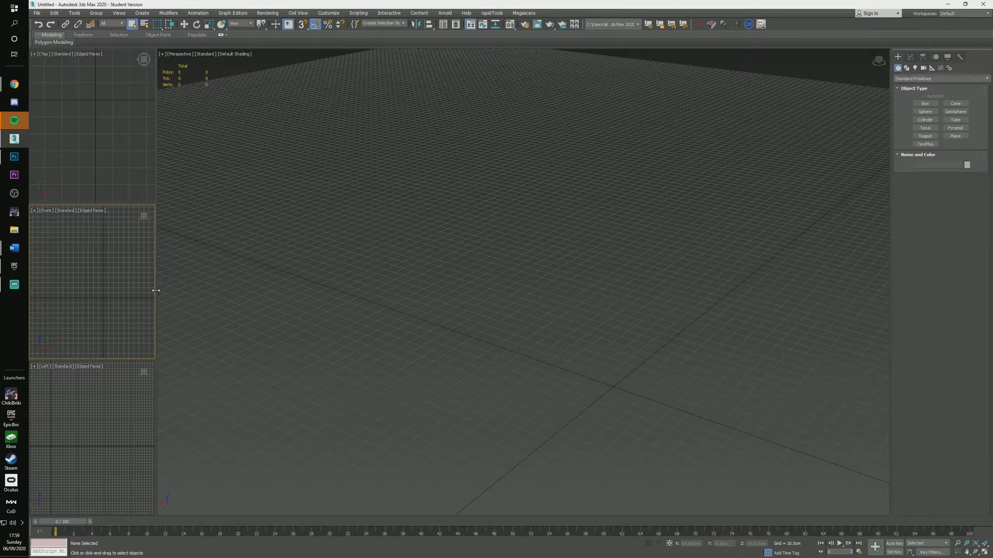
drag(156, 290, 160, 290)
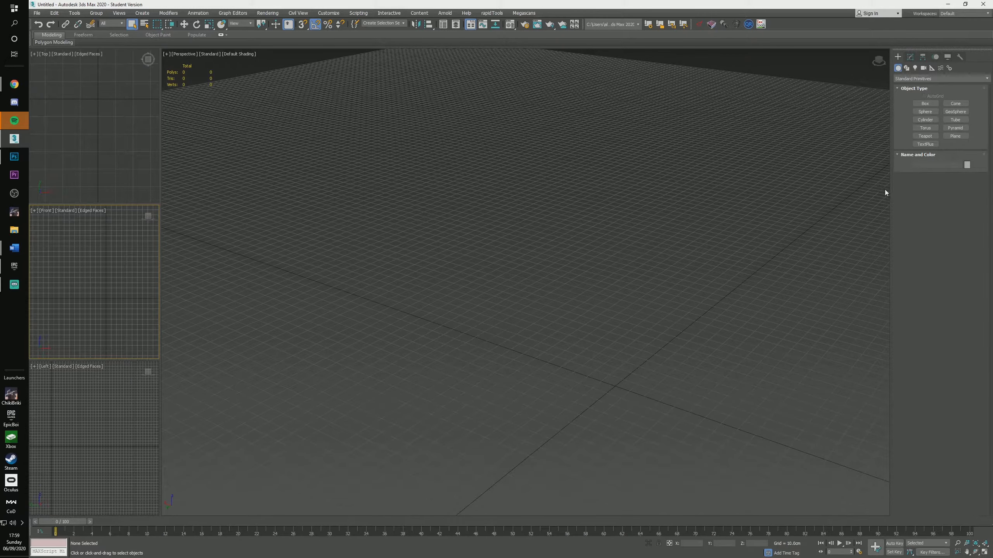
drag(890, 196, 832, 194)
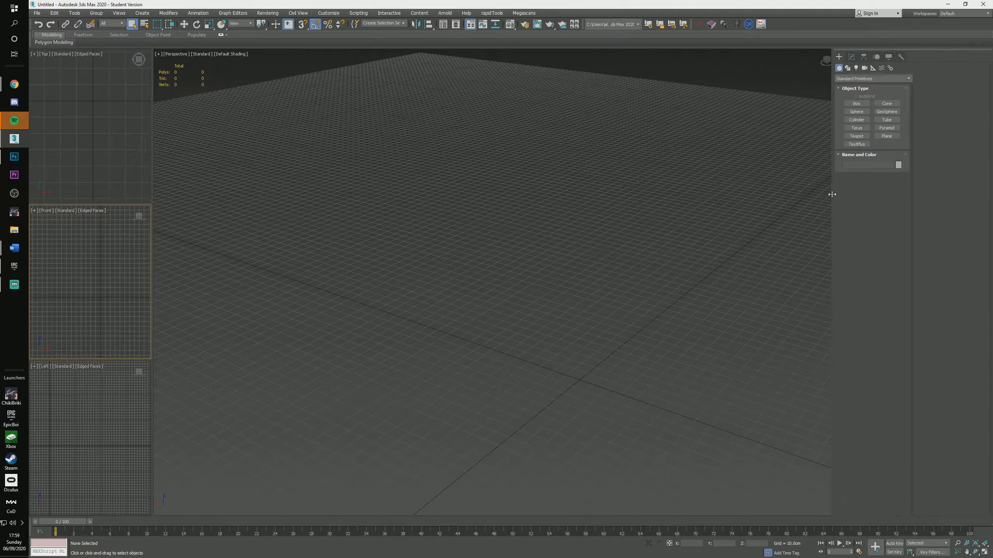
Create a box on the grid in the Perspective viewport and convert it to an Editable Poly.
click(856, 104)
drag(440, 265, 483, 371)
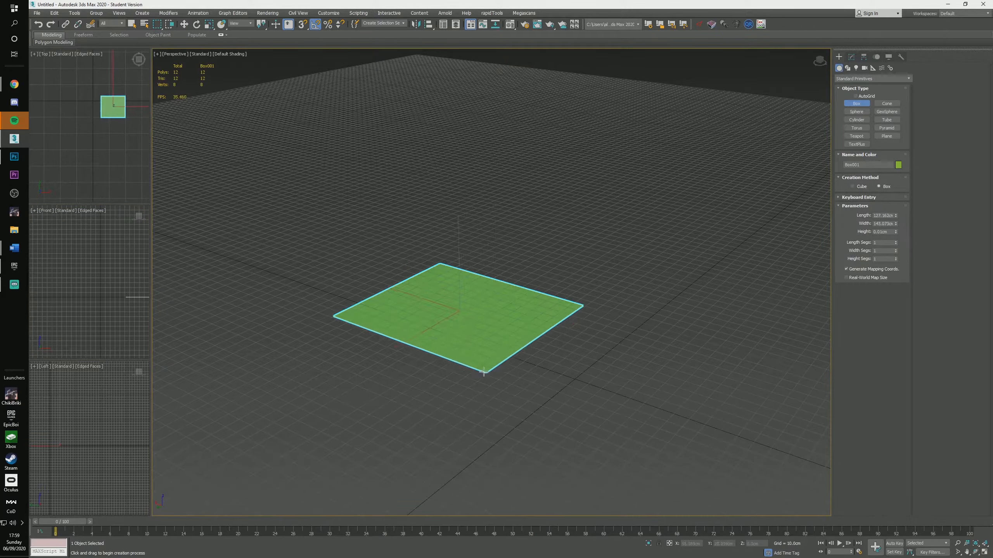
click(467, 261)
right_click(467, 261)
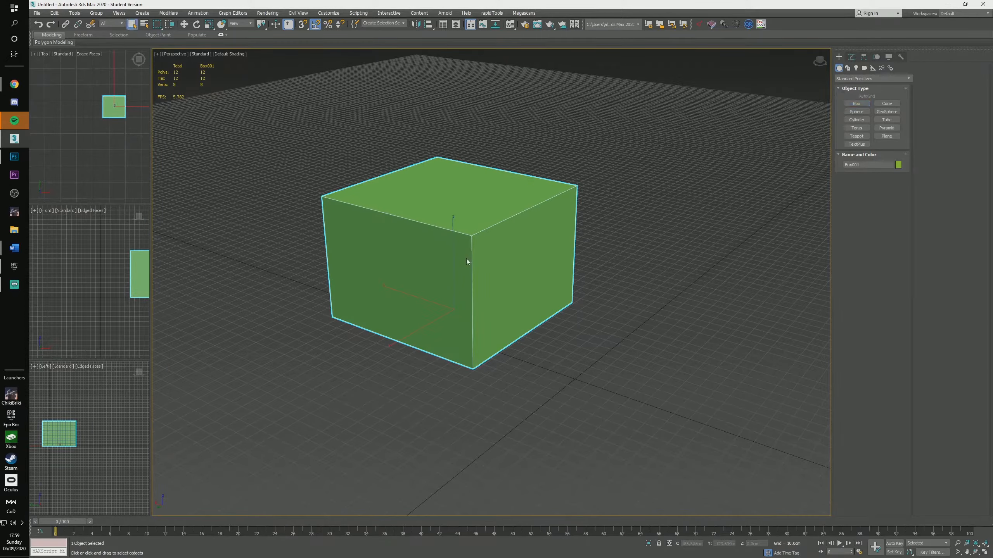
right_click(482, 270)
click(577, 355)
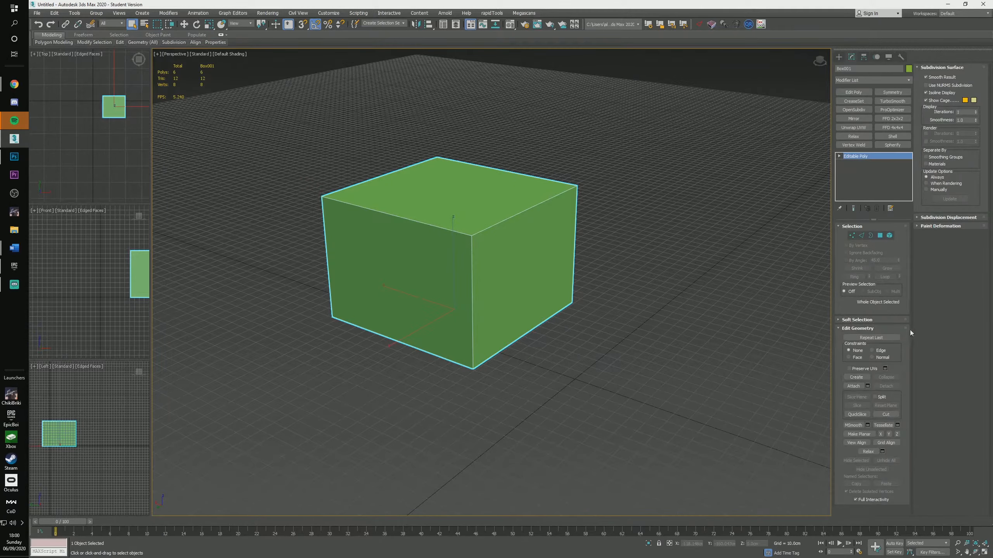
Expand the Subdivision Displacement and Paint Deformation rollouts of the Editable Poly, and delete the box.
click(919, 218)
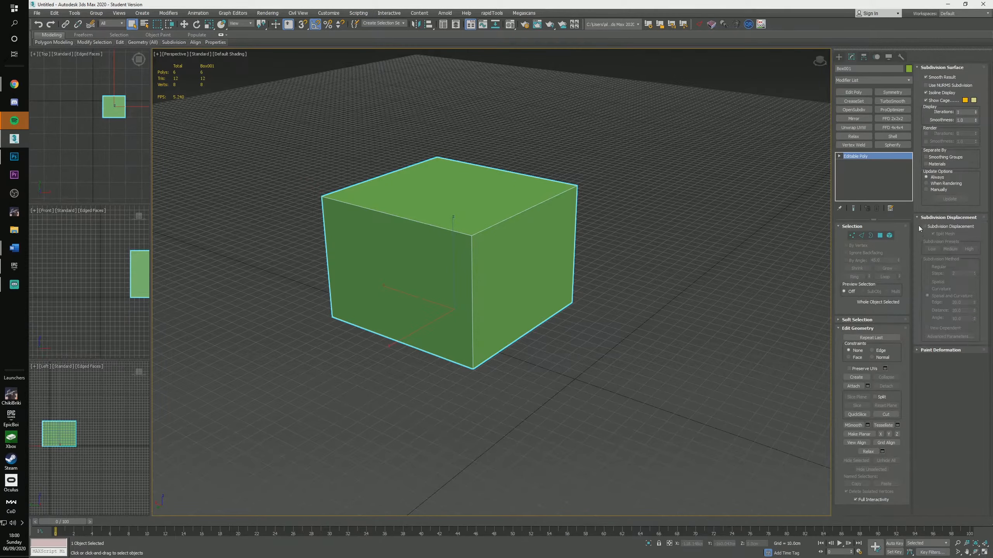
click(918, 350)
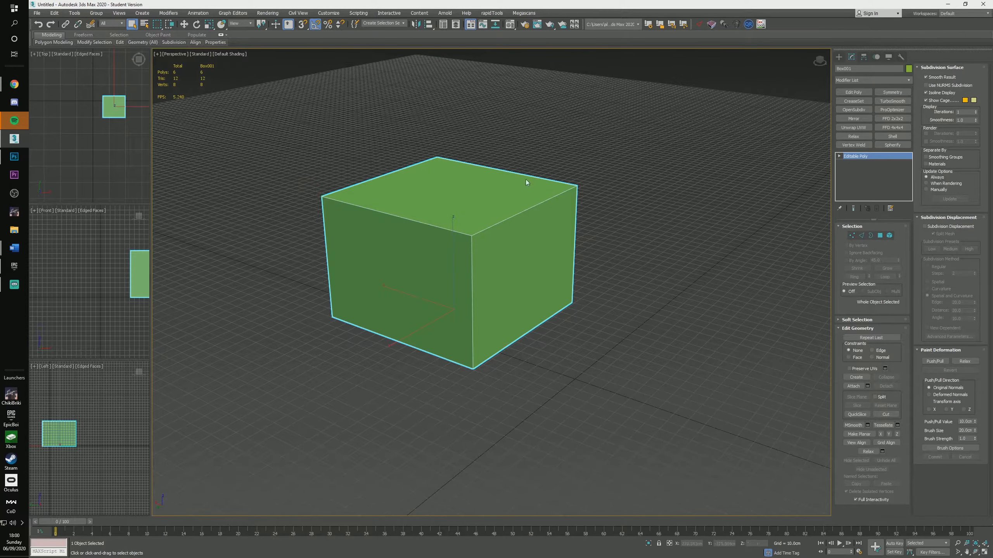
key(Delete)
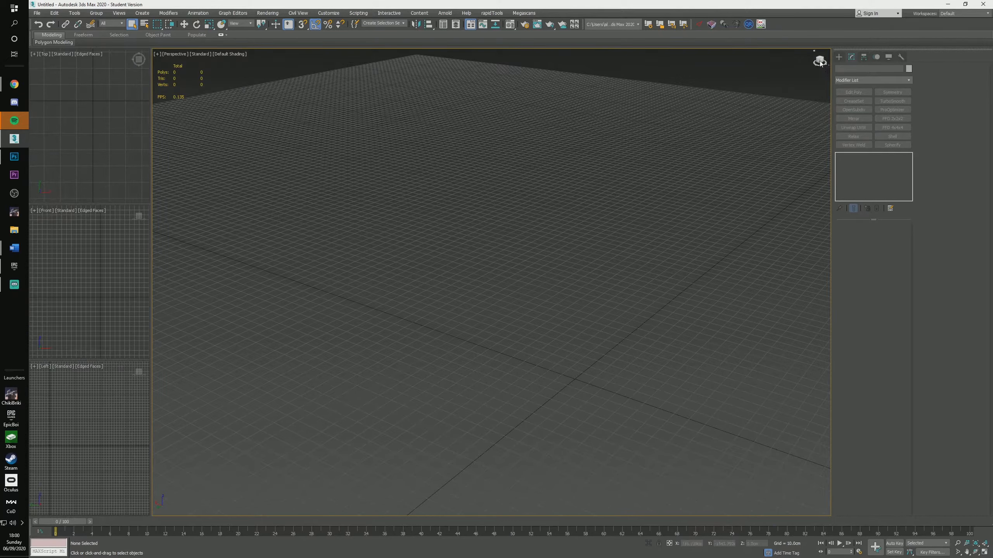
Move the Perspective view off the grid centre, and reset the Perspective, Front, Top and Left viewports to the scene extents.
middle_drag(602, 328, 297, 172)
scroll(491, 250, down, 5)
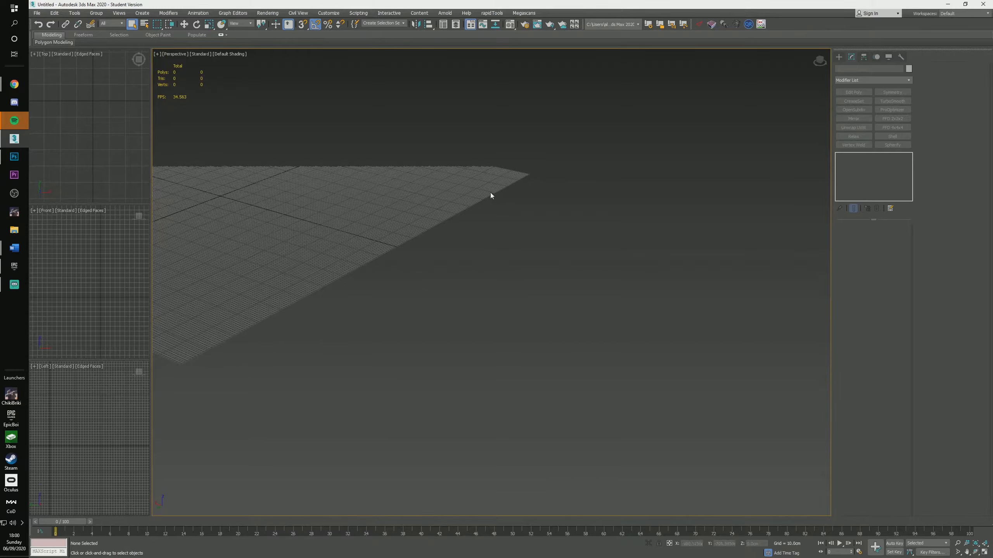
key(z)
click(113, 267)
key(z)
click(117, 190)
key(z)
click(120, 417)
key(z)
click(104, 283)
click(489, 254)
Create a box about 120 cm long, 123 cm wide and 101 cm high near the grid origin in Perspective.
click(839, 57)
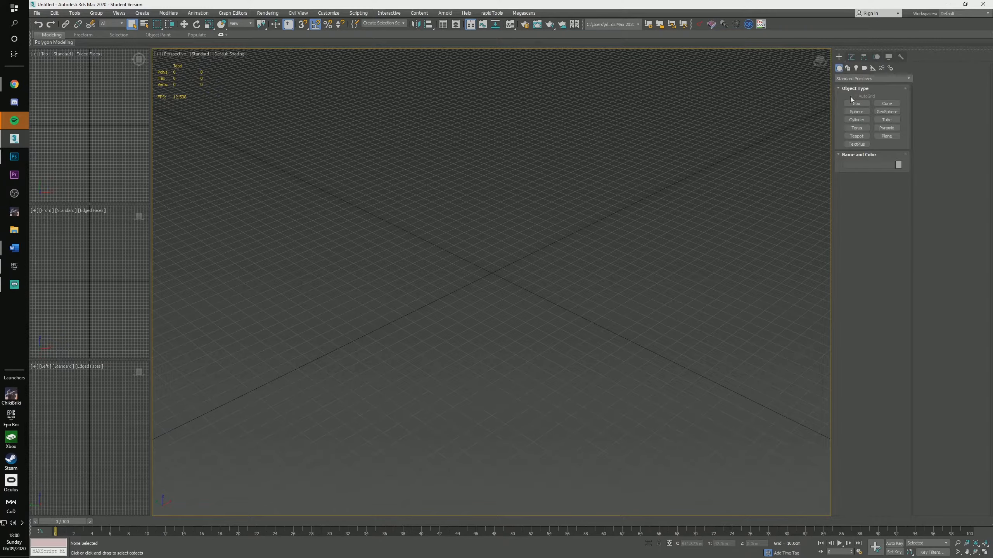
click(856, 103)
drag(537, 228, 549, 353)
click(567, 227)
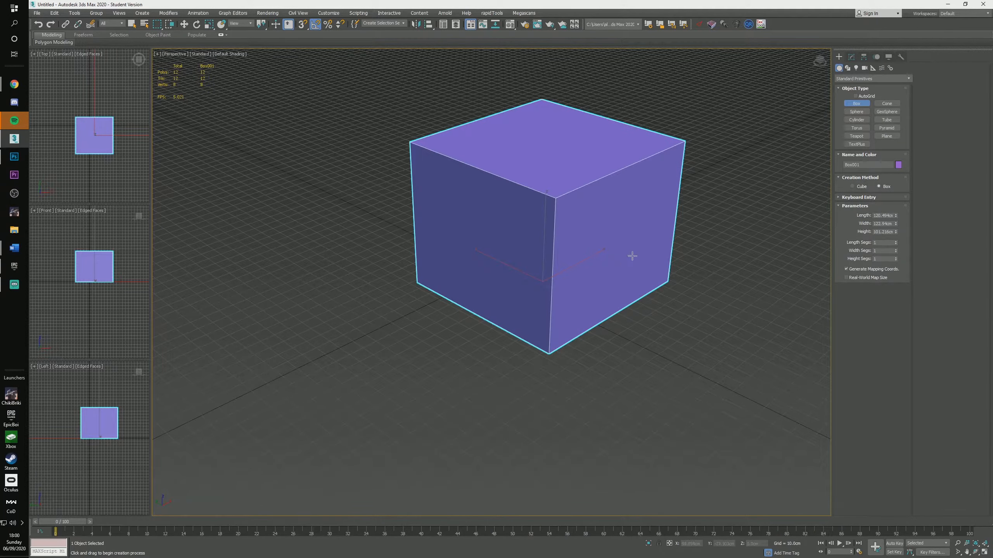
Zoom and pan the Perspective view far away from the box, end box creation, and frame the selected box again.
scroll(715, 231, down, 6)
middle_drag(713, 228, 655, 229)
scroll(655, 229, down, 6)
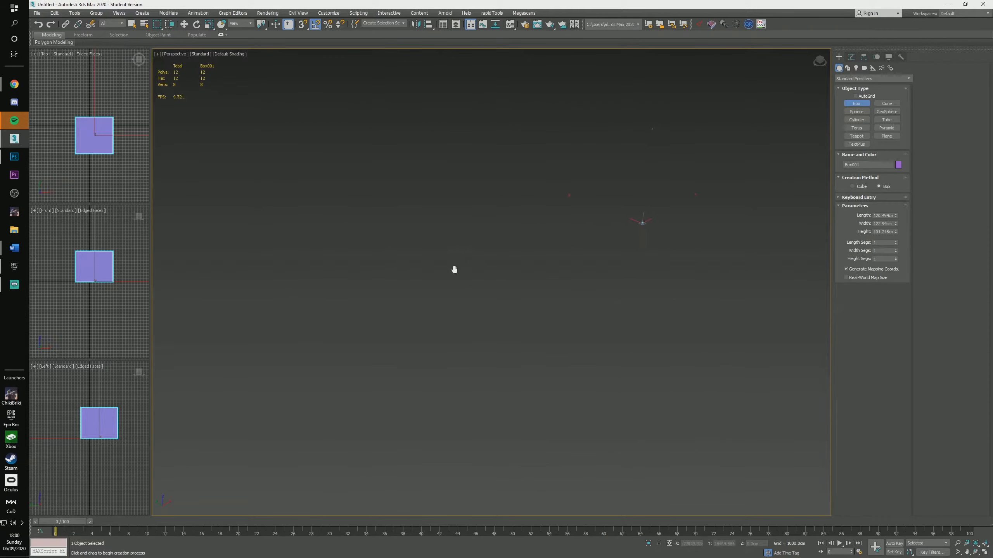
right_click(461, 229)
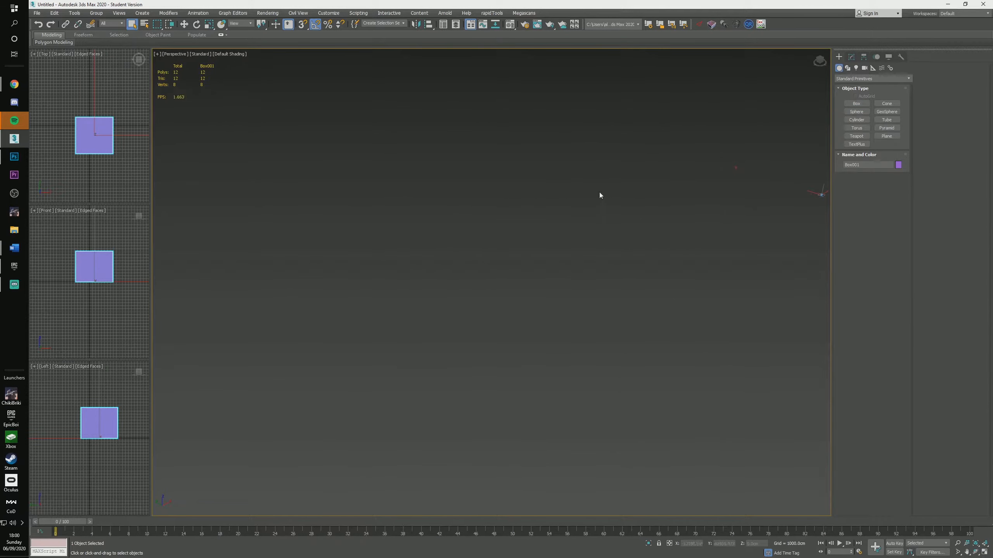
middle_drag(454, 222, 551, 202)
key(z)
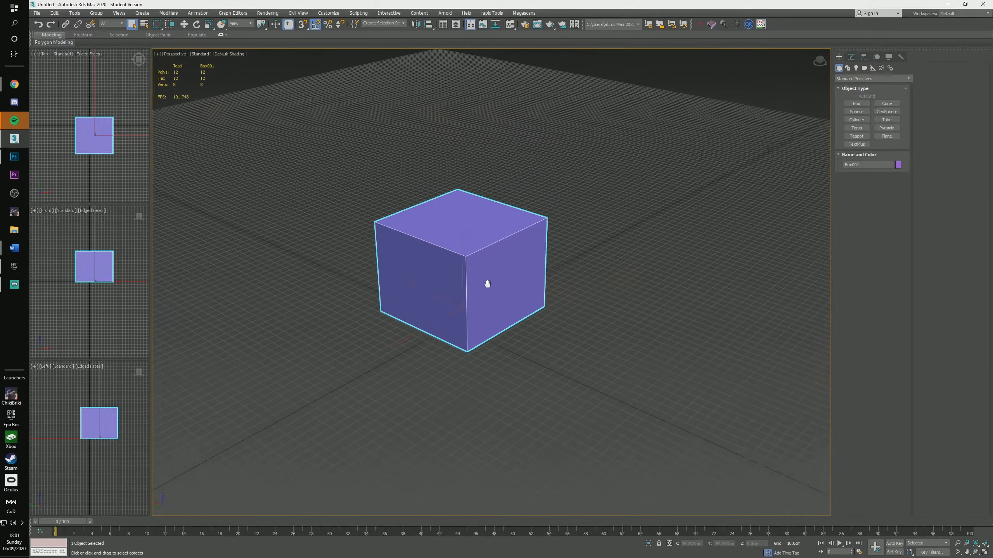
Orbit the Perspective view around the box, frame the box again and deselect it.
alt+middle_drag(479, 251, 501, 271)
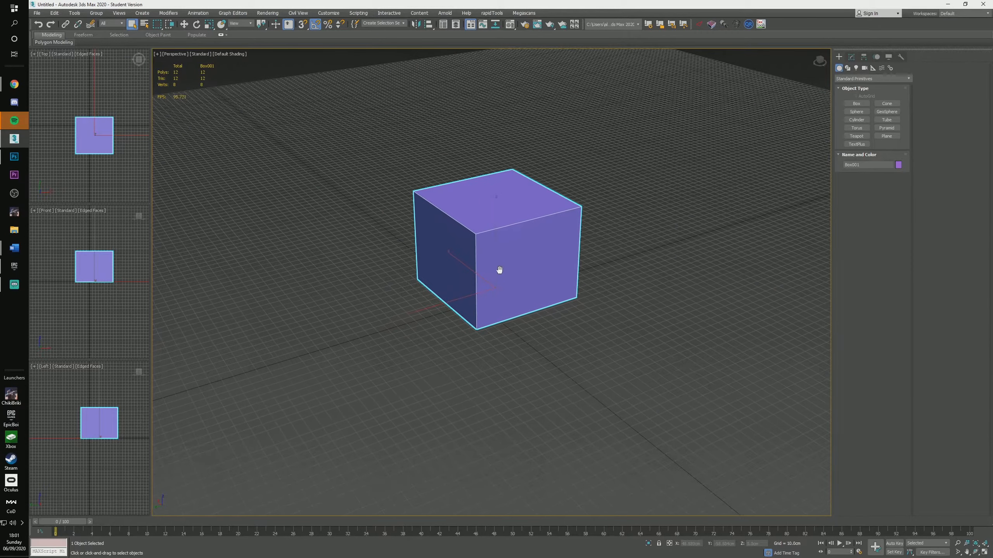
click(665, 280)
alt+middle_drag(696, 288, 411, 233)
click(311, 173)
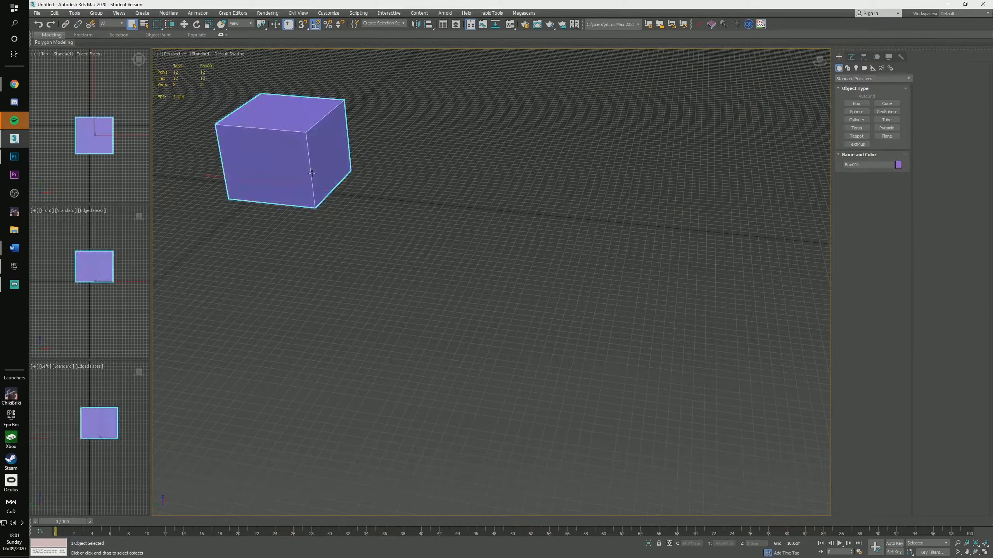
alt+middle_drag(633, 218, 334, 210)
key(z)
click(563, 321)
Examine the box in Perspective at varying zoom distances and from a low, near eye-level angle.
scroll(508, 280, down, 5)
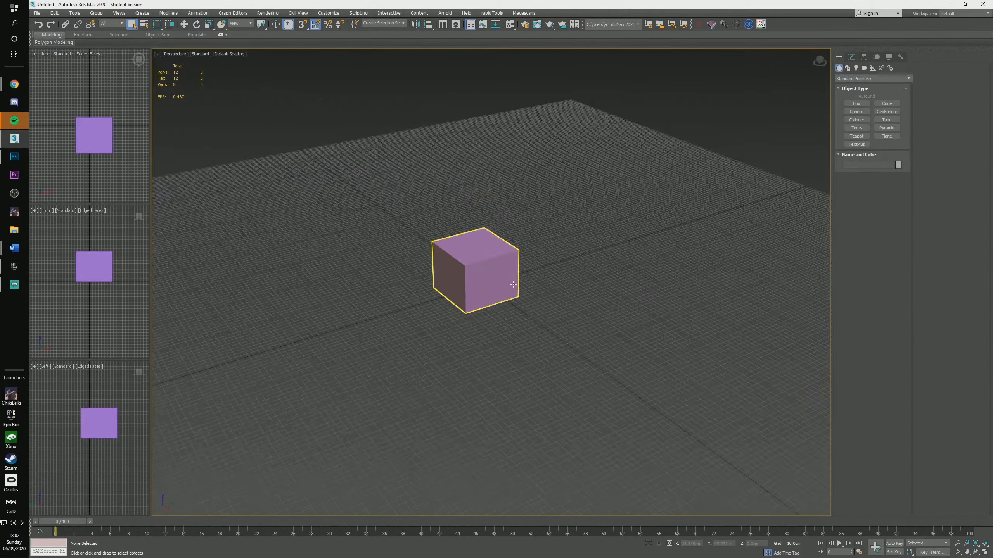
scroll(507, 280, up, 4)
scroll(508, 281, up, 4)
scroll(508, 280, down, 4)
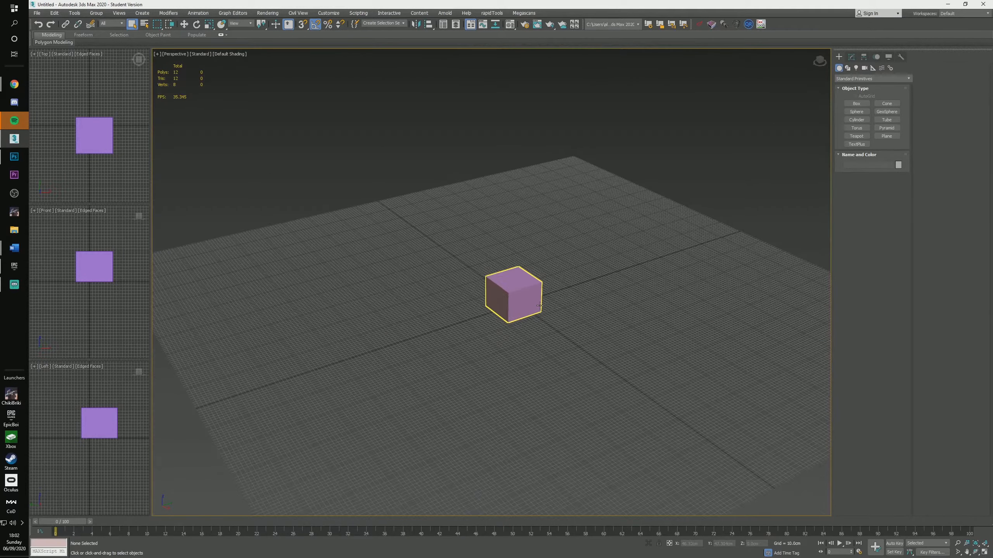
scroll(540, 306, up, 5)
scroll(540, 305, down, 5)
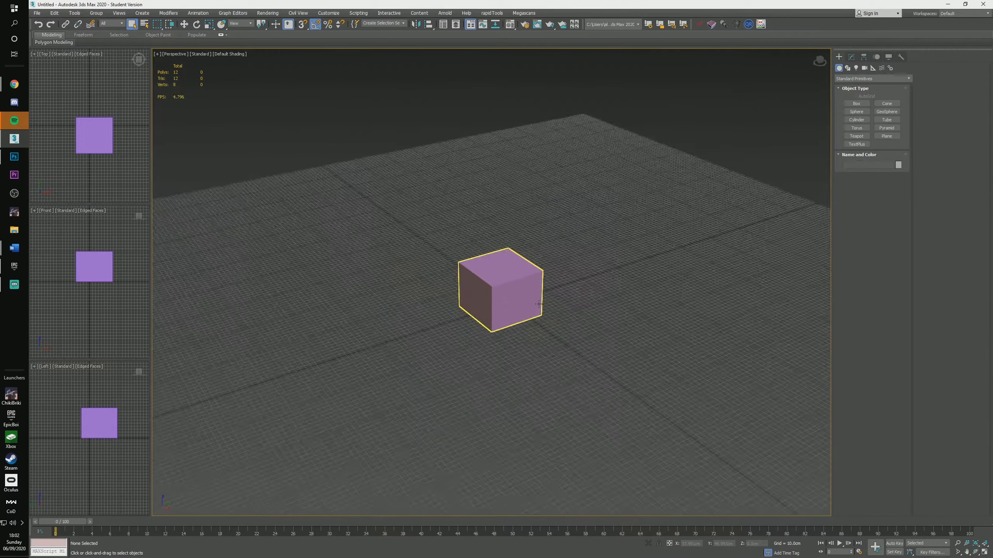
scroll(539, 305, up, 4)
scroll(538, 304, down, 2)
scroll(538, 304, up, 4)
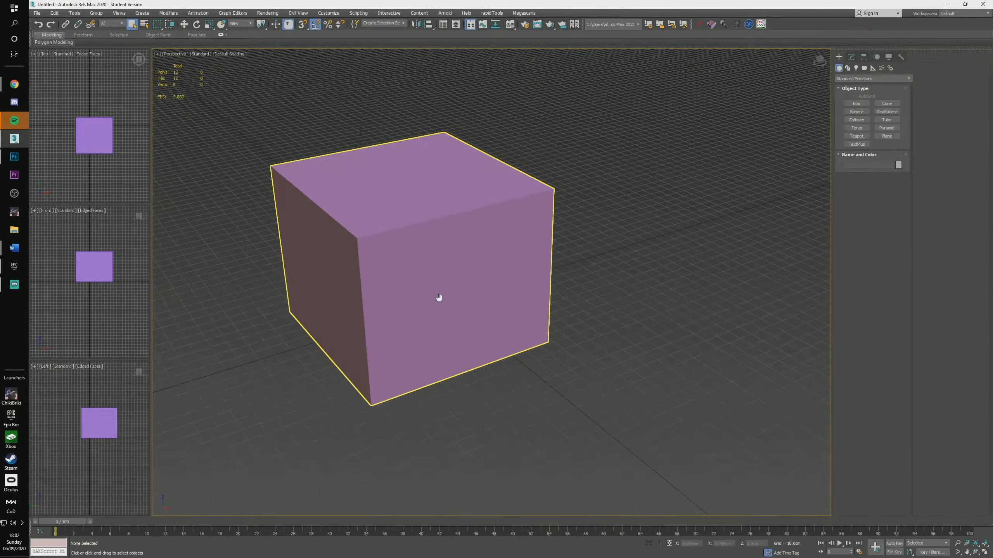
middle_drag(439, 297, 523, 173)
scroll(485, 199, up, 8)
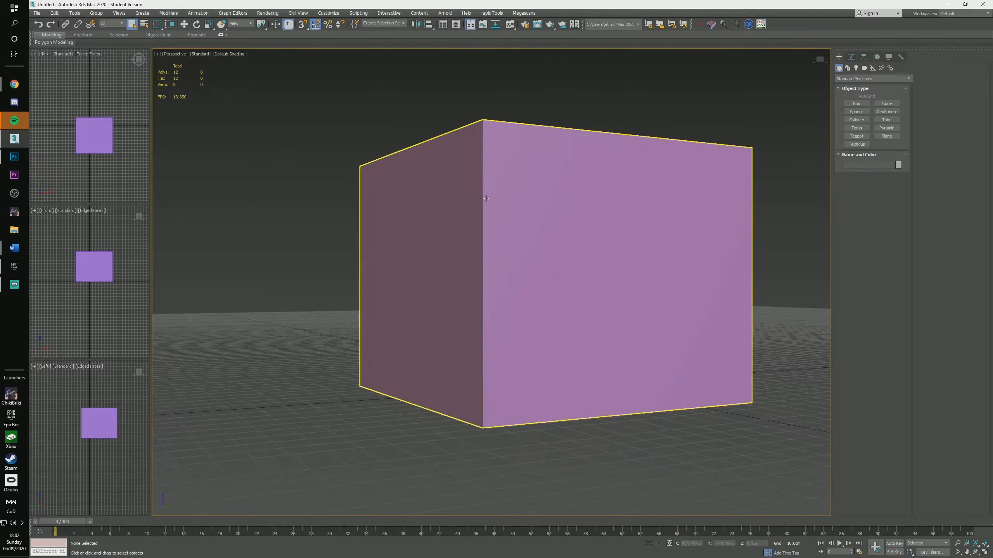
Examine the box in Perspective close up and from a distance, and look down on it from a raised angle.
middle_drag(491, 254, 466, 258)
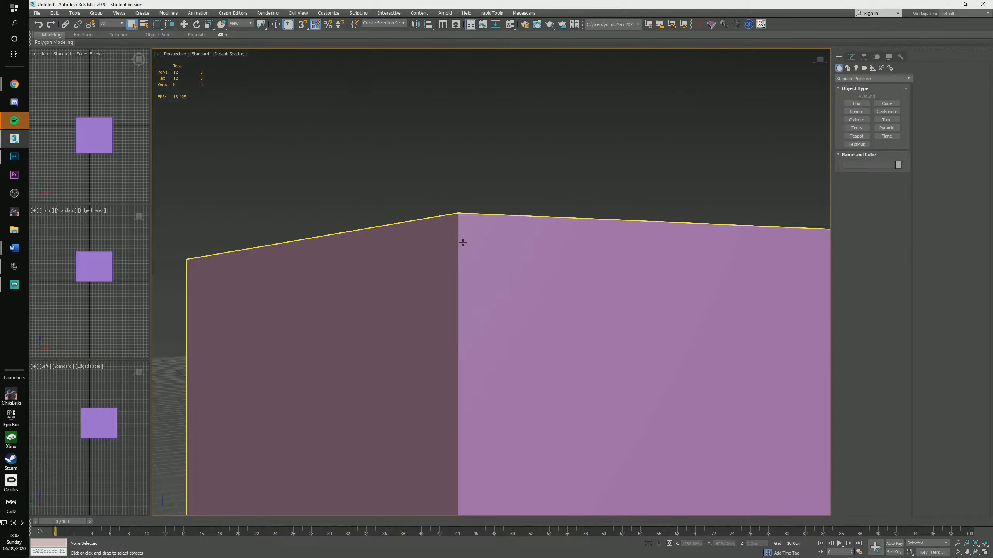
scroll(461, 239, up, 4)
scroll(464, 237, down, 5)
scroll(464, 236, down, 5)
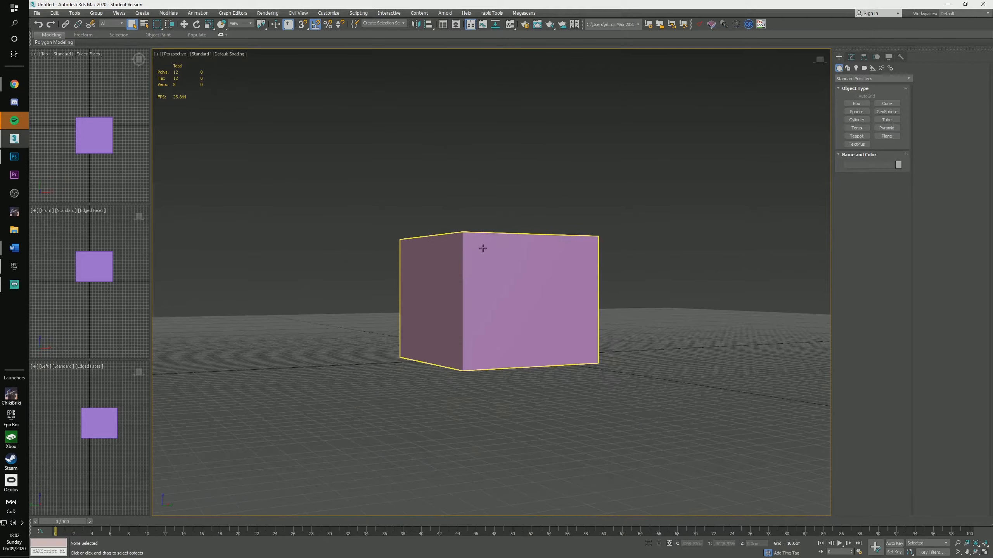
alt+middle_drag(484, 248, 520, 268)
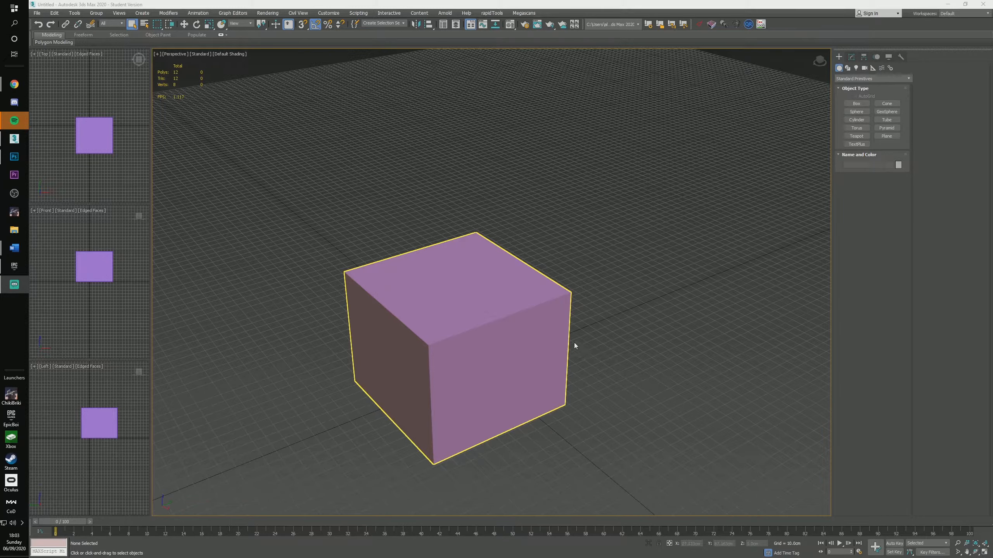
middle_drag(542, 450, 566, 424)
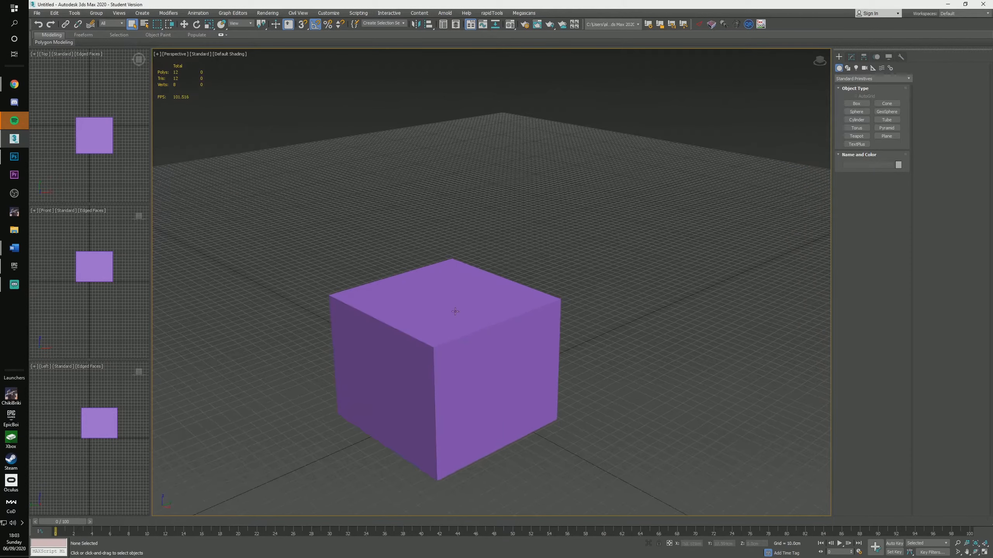
Set the Scene Undo levels to 1 in the general preferences.
click(56, 14)
mouse_move(38, 14)
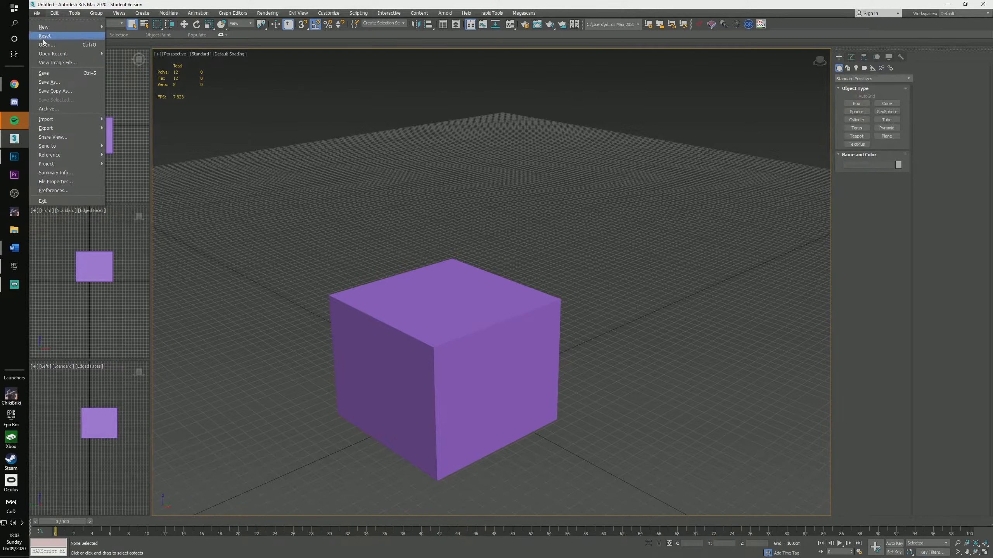
click(46, 192)
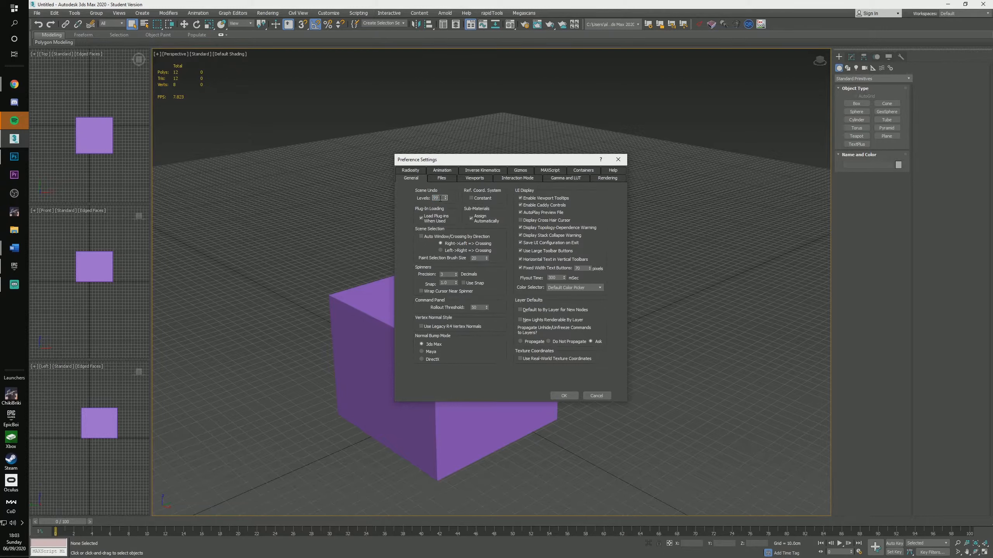
click(446, 196)
text(1)
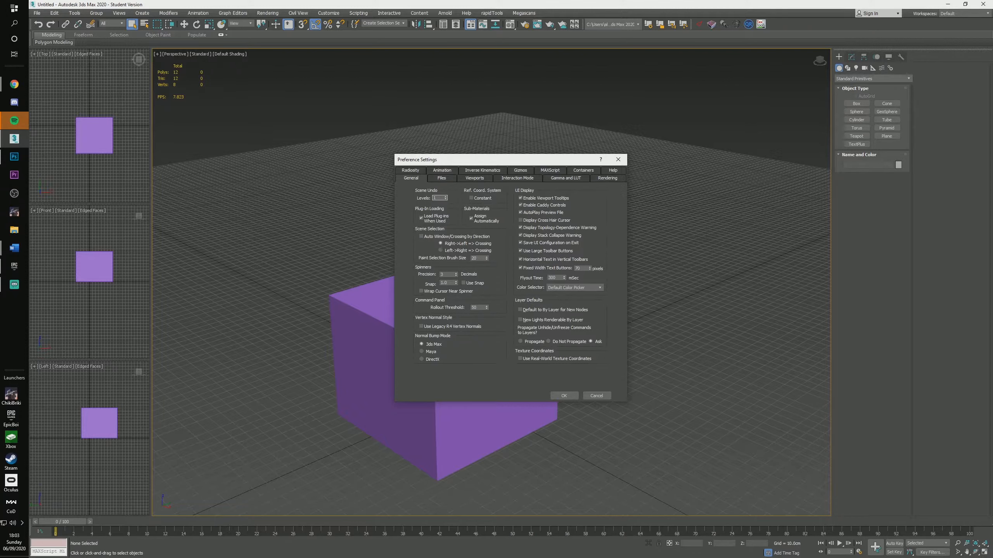
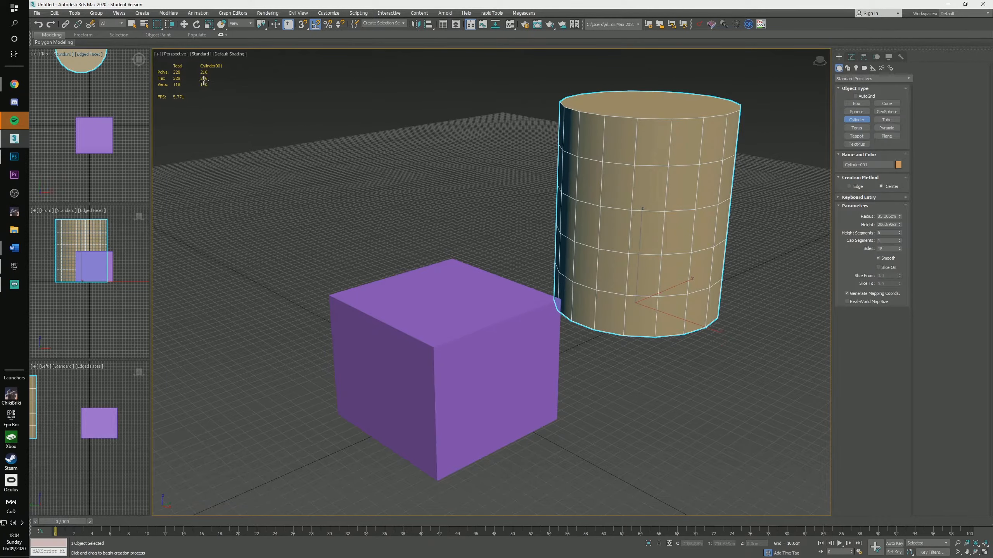
Delete the tall cylinder standing behind the box and centre the box in the Perspective view.
middle_drag(645, 222, 583, 230)
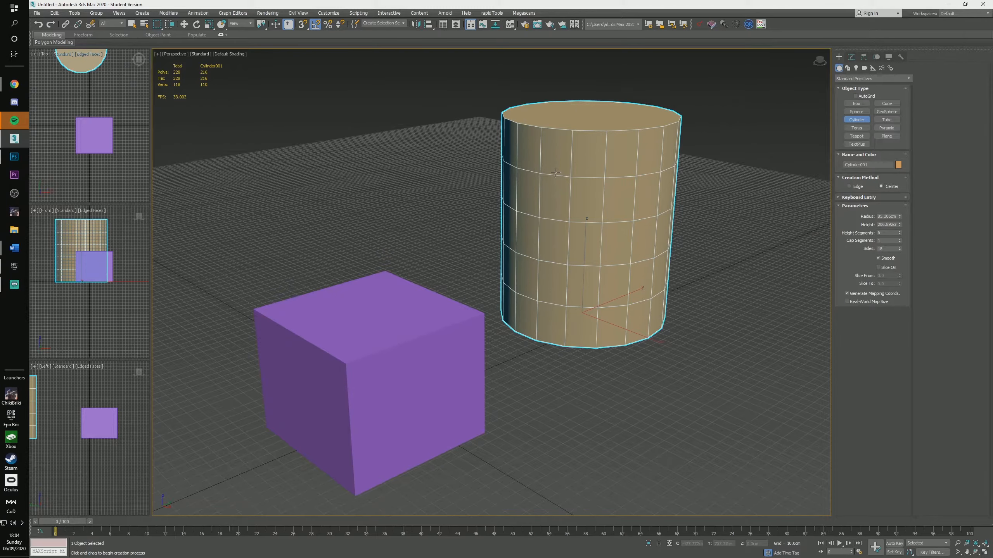
key(Delete)
middle_drag(403, 271, 518, 216)
scroll(517, 216, down, 3)
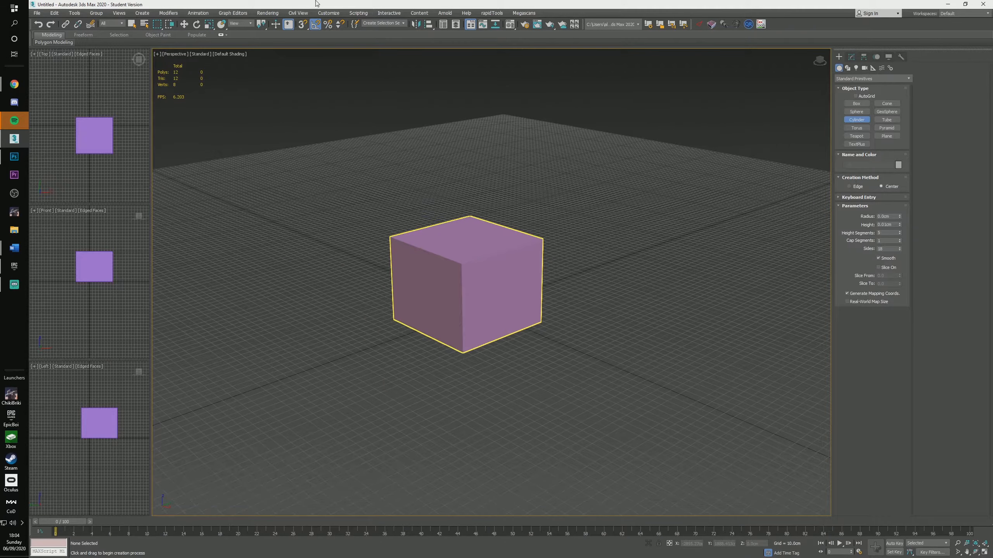
Turn on 3D snapping, try drawing a cylinder about 36 cm in radius and 80 cm high beside the box, and turn snapping off.
click(301, 26)
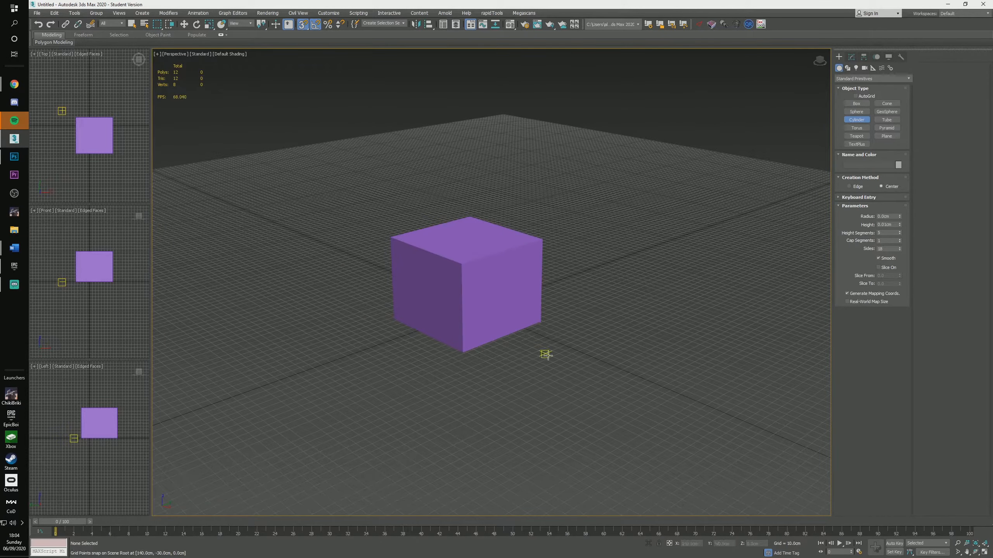
mouse_move(591, 347)
mouse_down()
mouse_move(599, 340)
mouse_move(614, 366)
mouse_move(599, 352)
mouse_up()
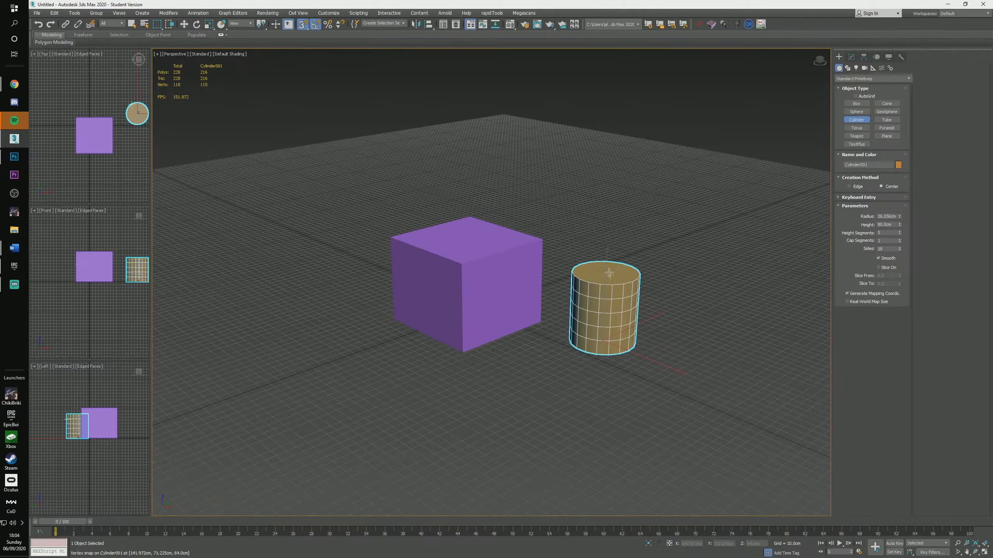
right_click(622, 225)
click(302, 25)
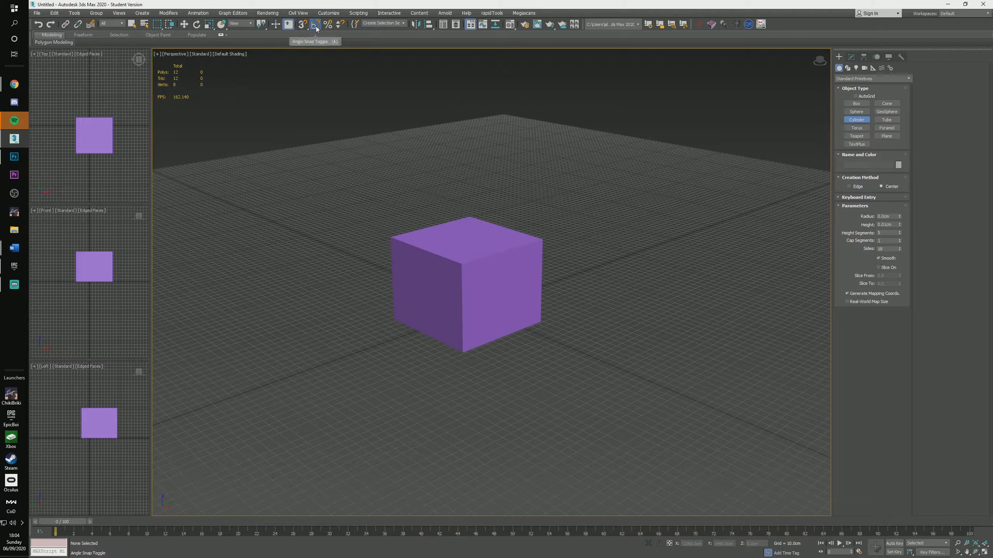
Toggle angle snapping, select the box and try rotating it about 1 degree around its vertical axis.
click(316, 26)
key(e)
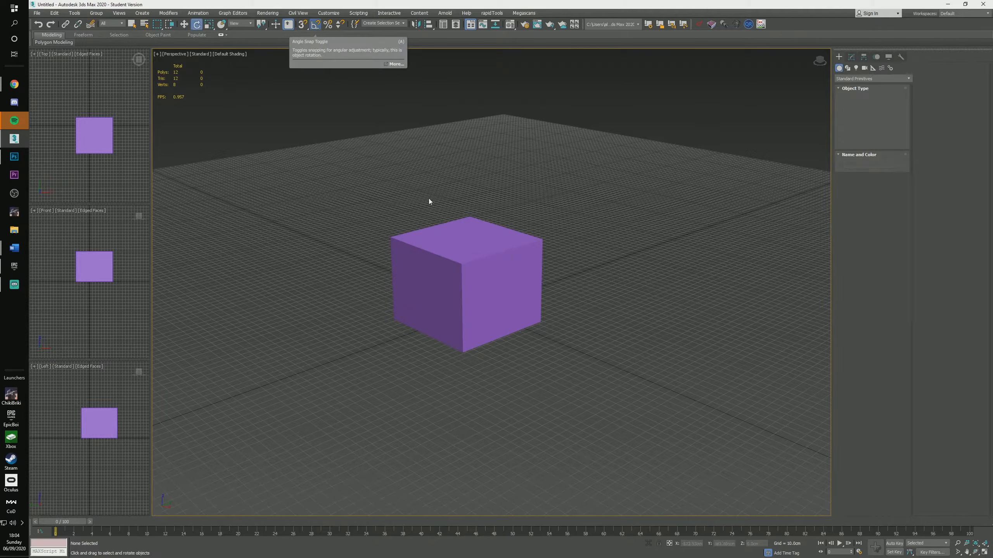
click(480, 263)
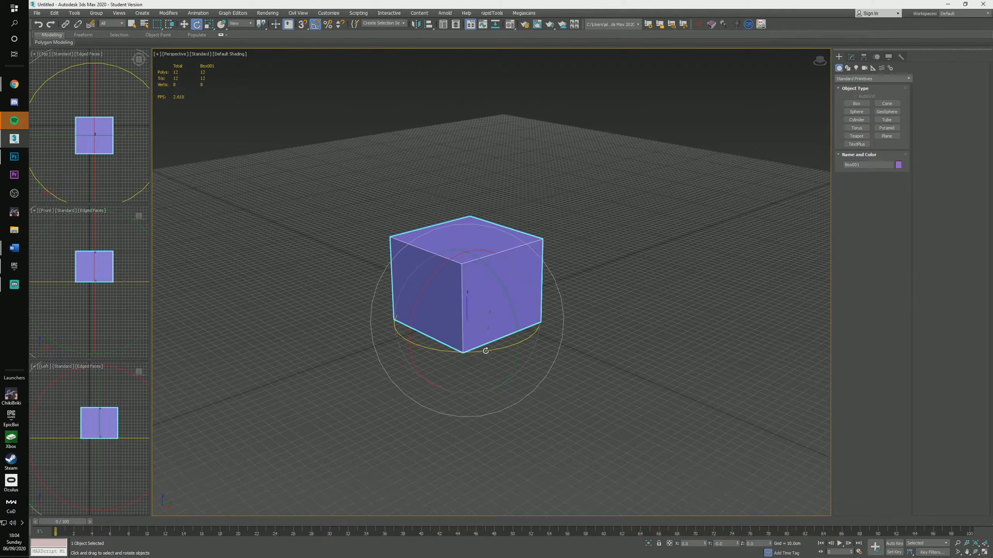
mouse_move(485, 350)
mouse_down()
mouse_move(552, 345)
mouse_move(487, 353)
mouse_up()
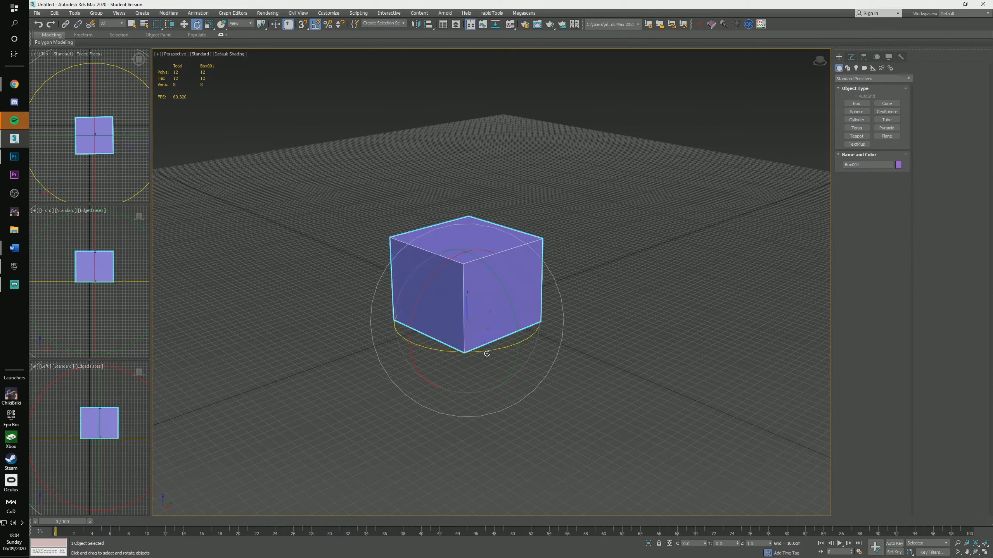
drag(480, 319, 479, 316)
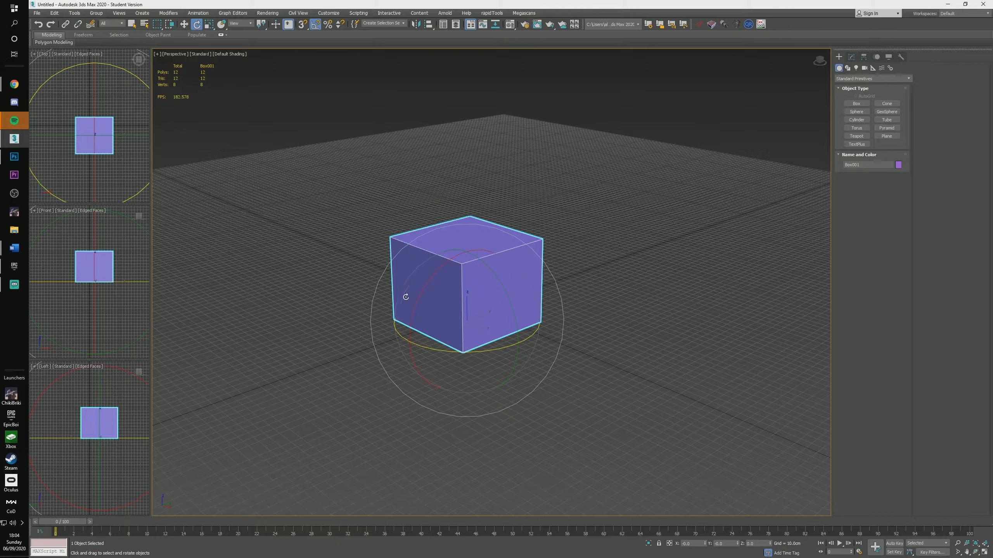
Cycle through the Move, Rotate and Scale tools, try moving the box across the ground plane, and undo the move.
key(w)
key(e)
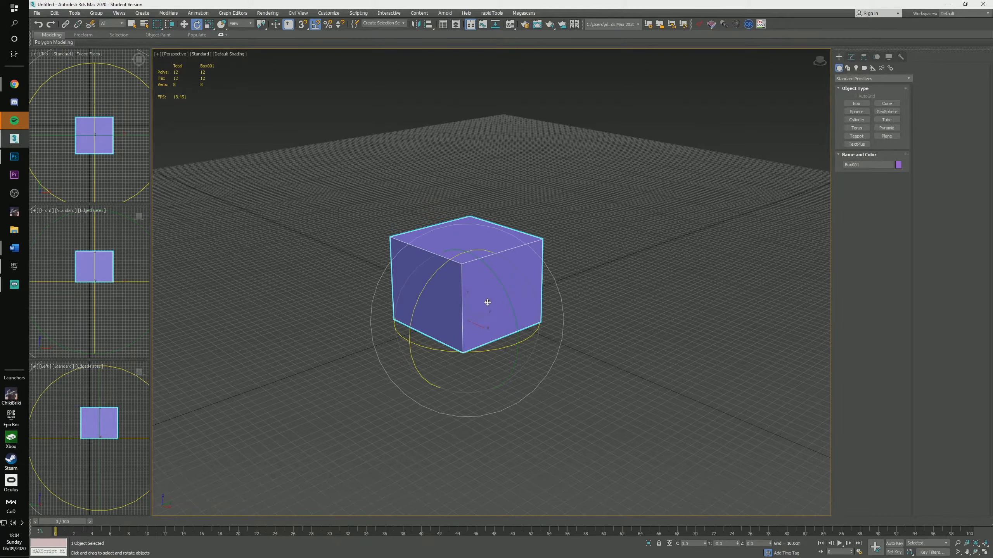
key(r)
key(w)
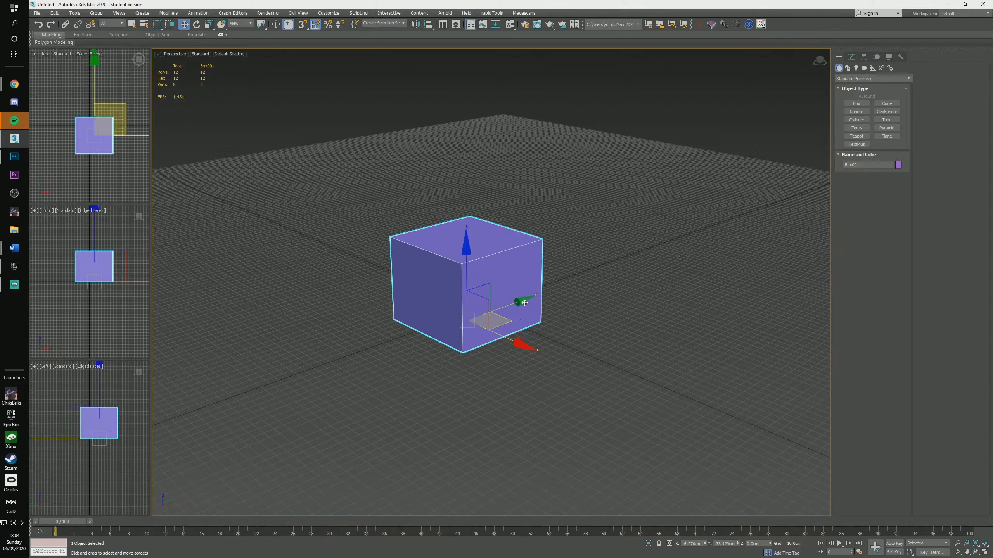
drag(516, 302, 677, 377)
key(ctrl+z)
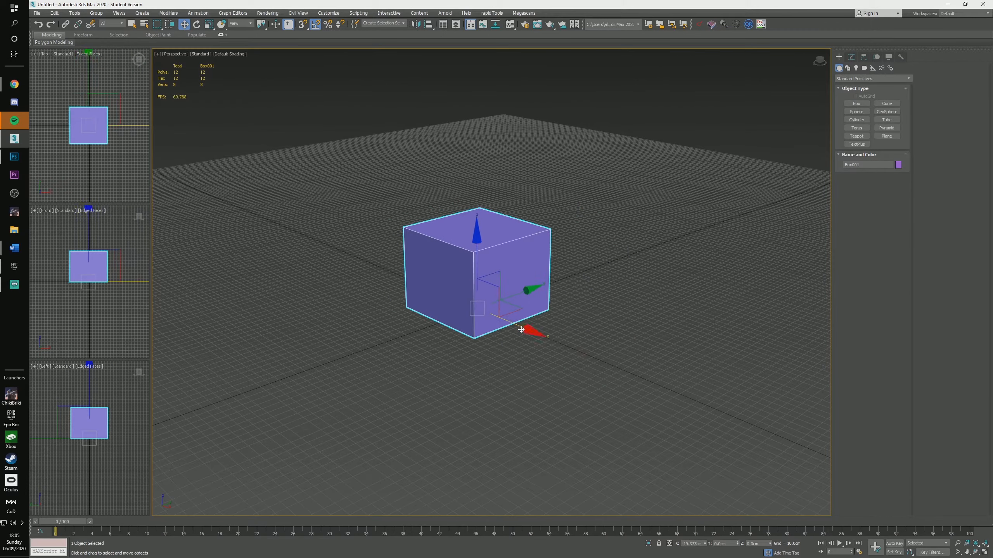
Raise the box about 90 cm vertically and reset its X, Y and Z position to 0 cm.
drag(485, 245, 485, 167)
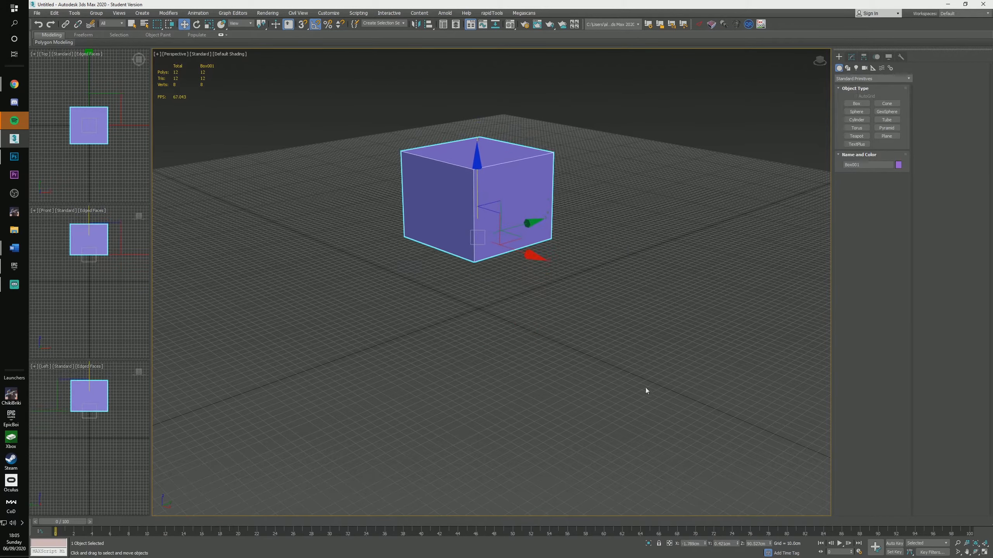
right_click(769, 545)
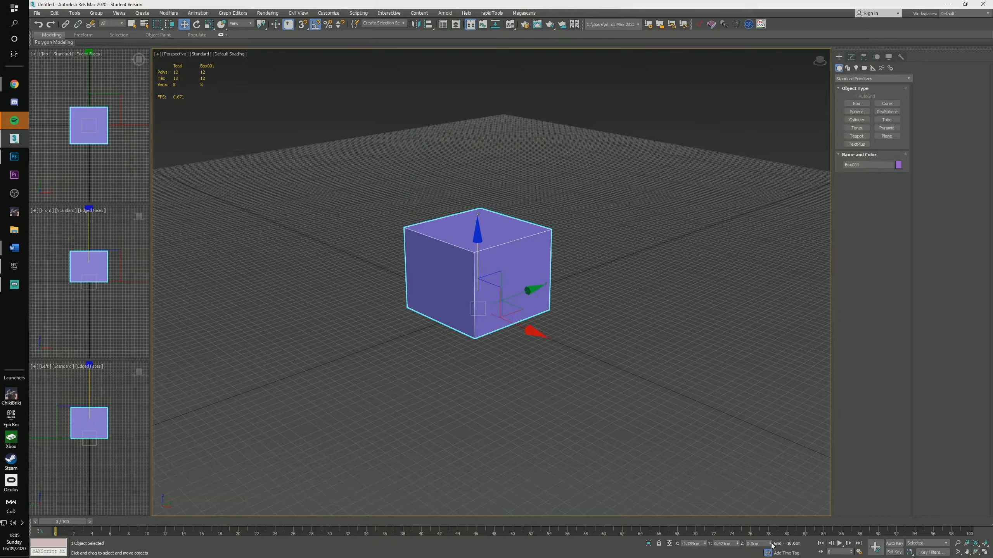
right_click(737, 545)
right_click(705, 545)
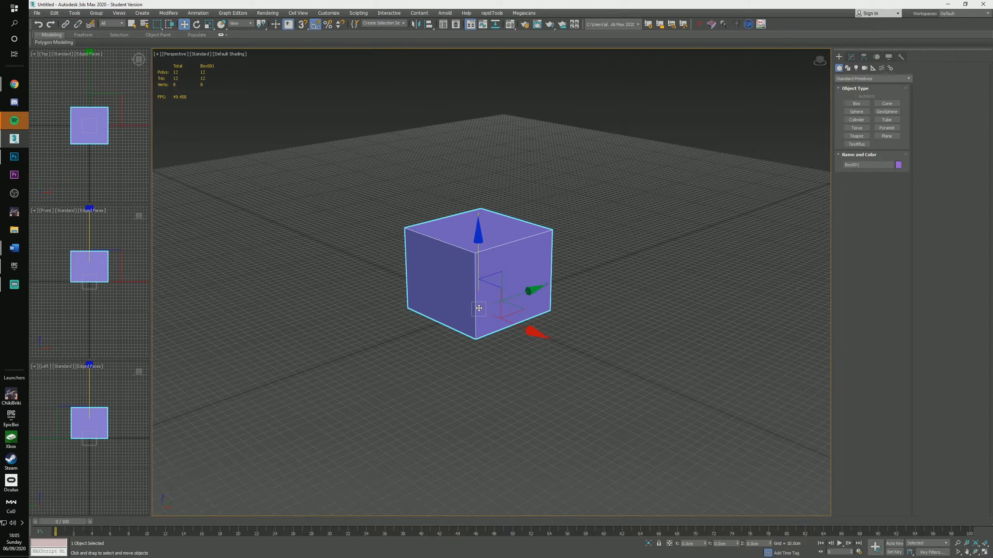
Rotate the box freely to about 77, 39 and -58 degrees in X, Y and Z, and reset all three rotations to 0.
key(e)
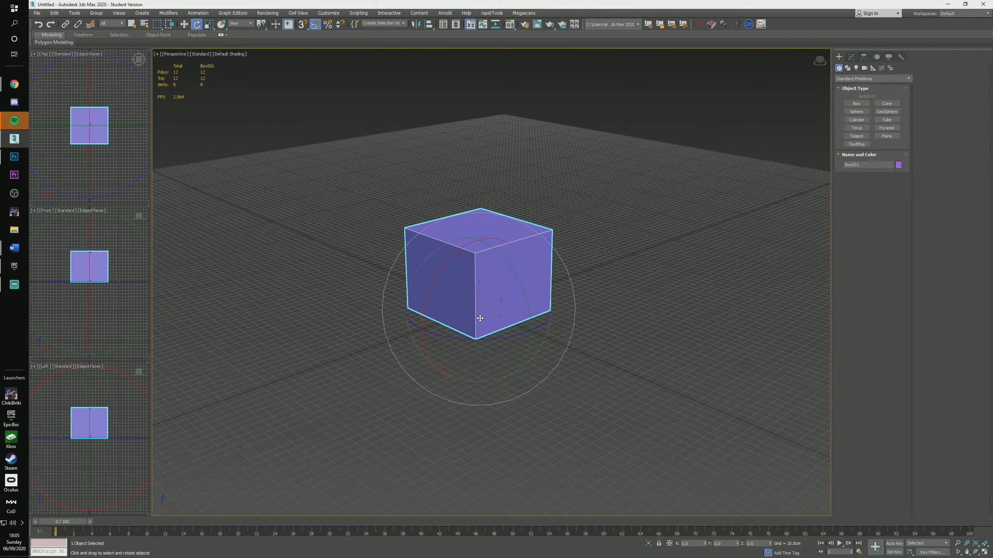
drag(502, 336, 516, 261)
drag(454, 253, 407, 297)
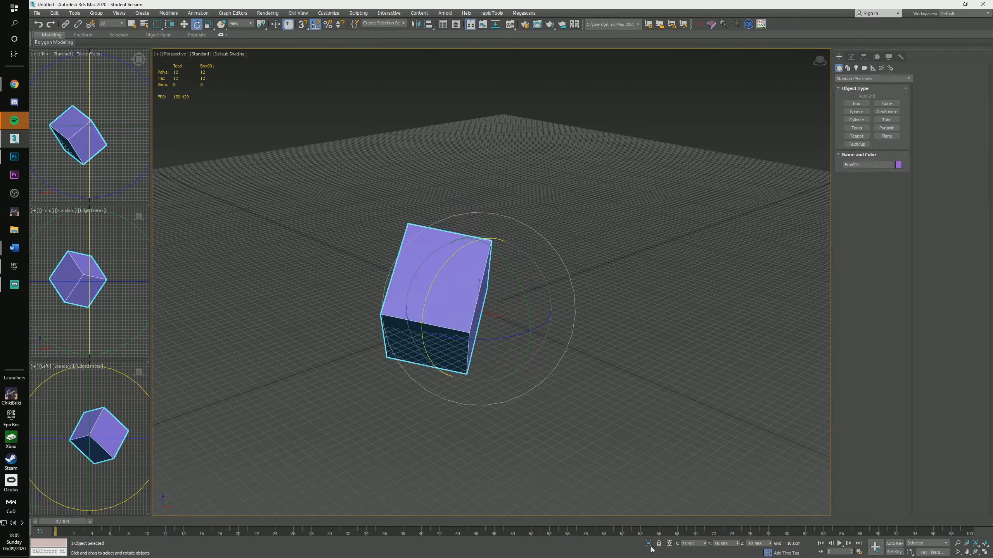
right_click(705, 544)
right_click(738, 544)
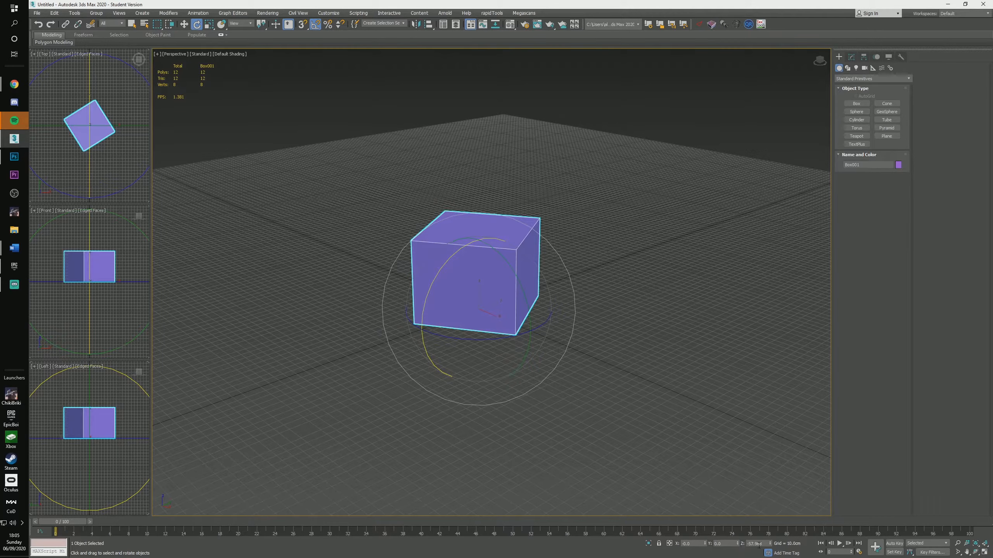
right_click(772, 545)
Try stretching the box to about 352% along X and also along Y and Z, and undo all three scalings.
key(r)
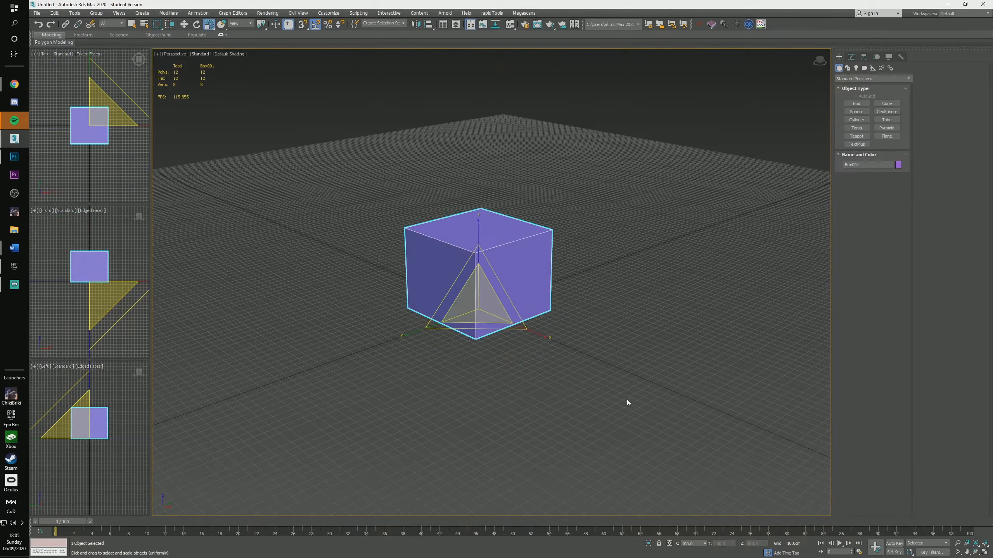
drag(540, 337, 593, 355)
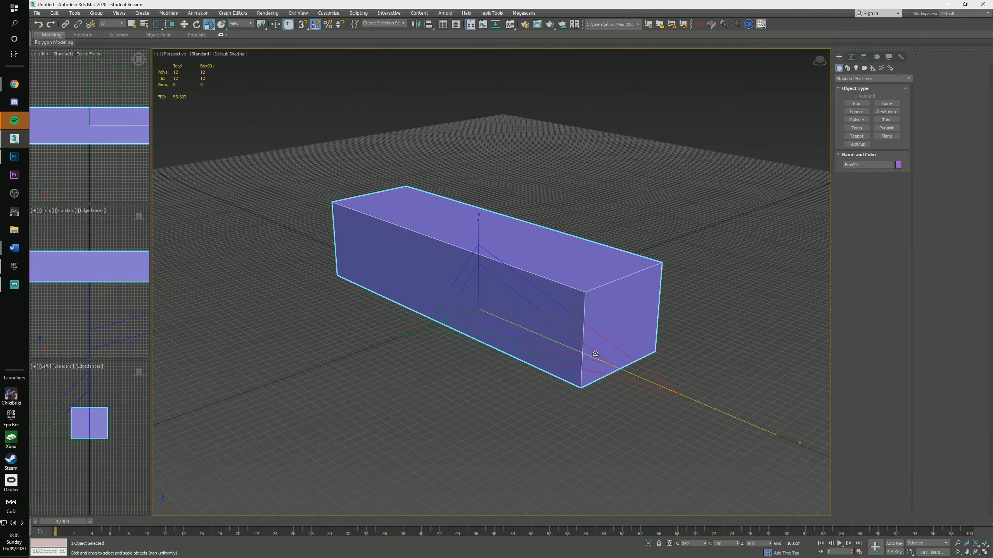
drag(417, 334, 356, 354)
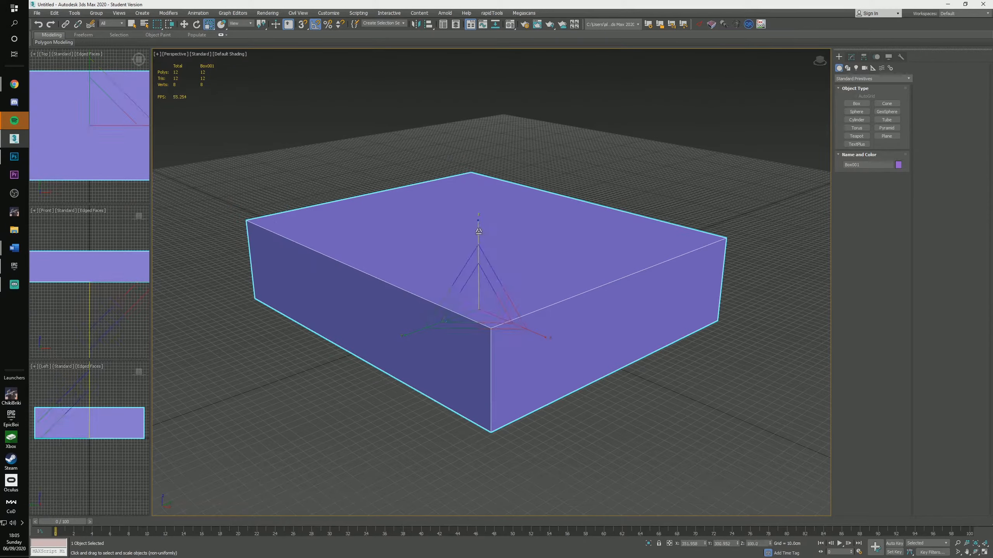
drag(479, 236, 481, 165)
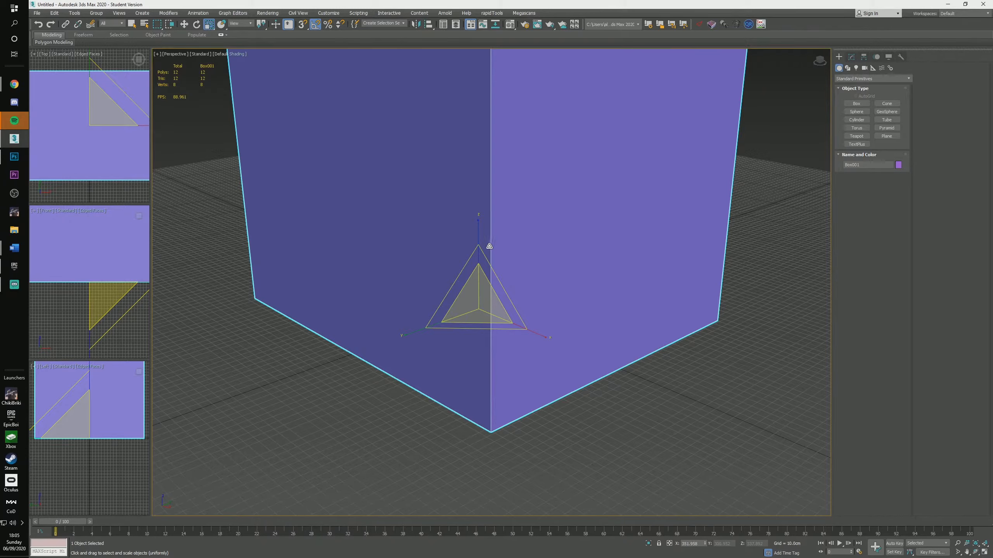
key(ctrl+z)
key(ctrl+z)
key(ctrl+z)
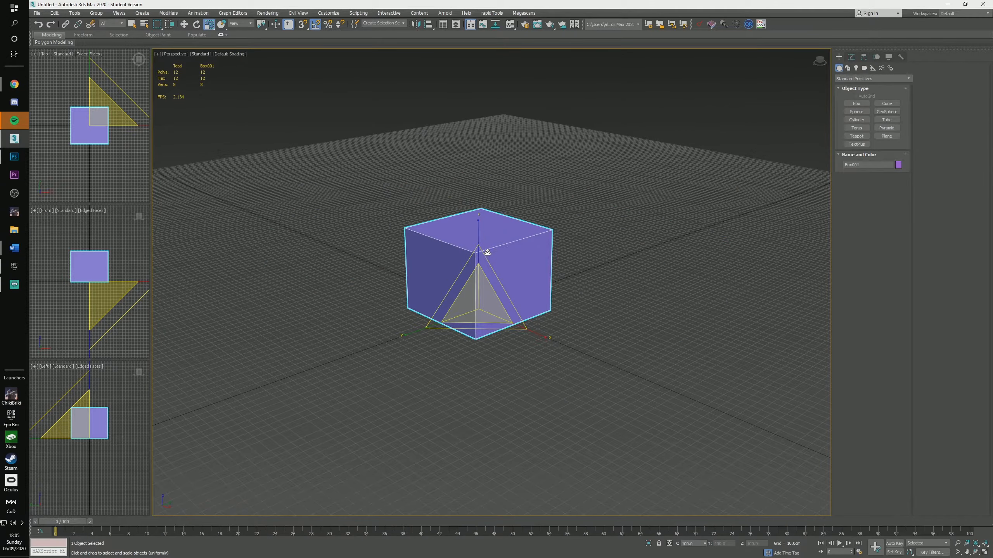
Convert the box to an Editable Poly and enter its Element sub-object level.
right_click(488, 273)
mouse_move(513, 353)
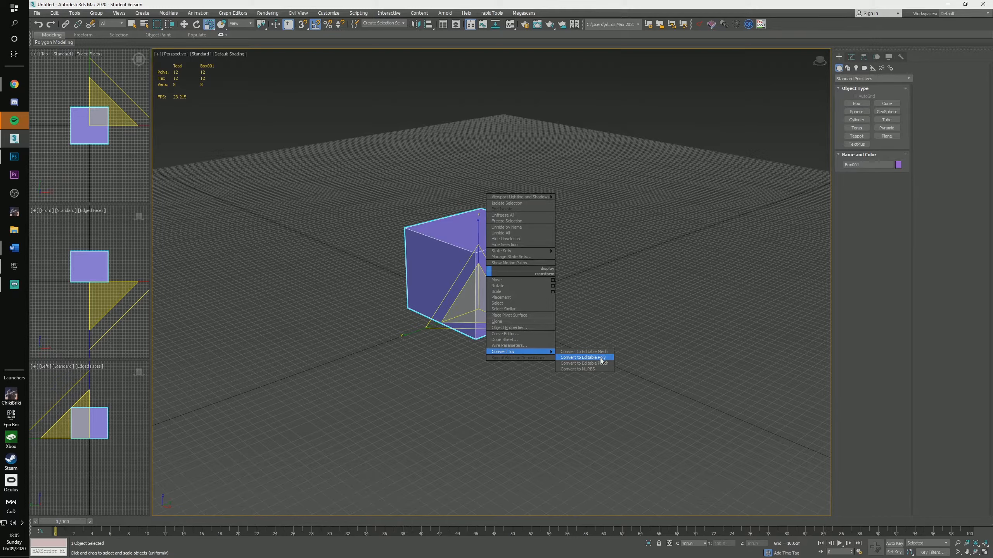
click(458, 277)
right_click(467, 272)
mouse_move(496, 352)
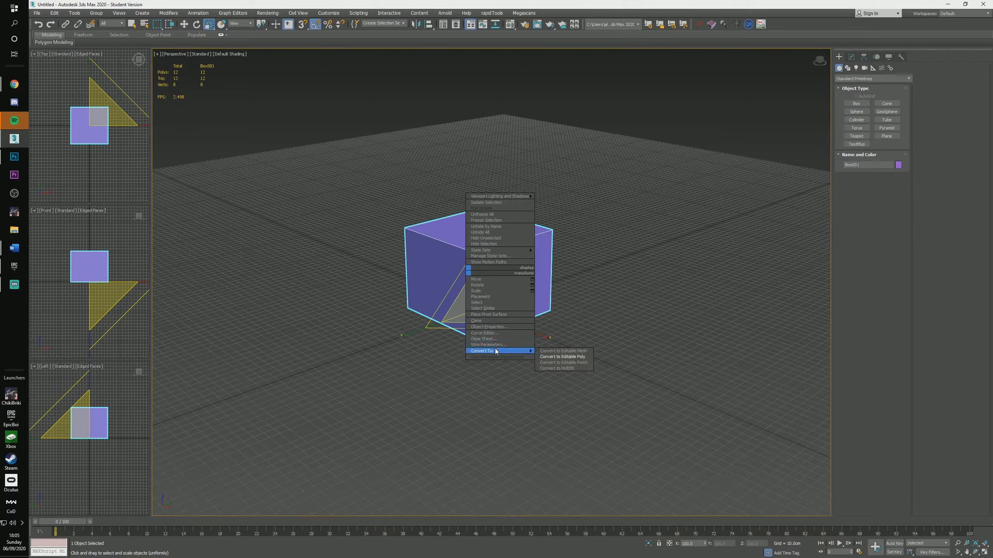
click(563, 356)
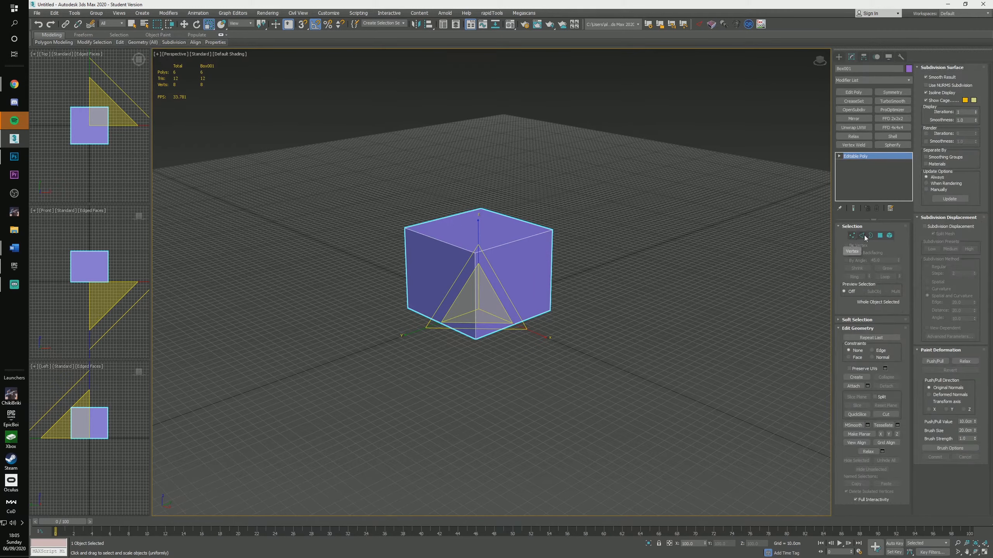
click(889, 236)
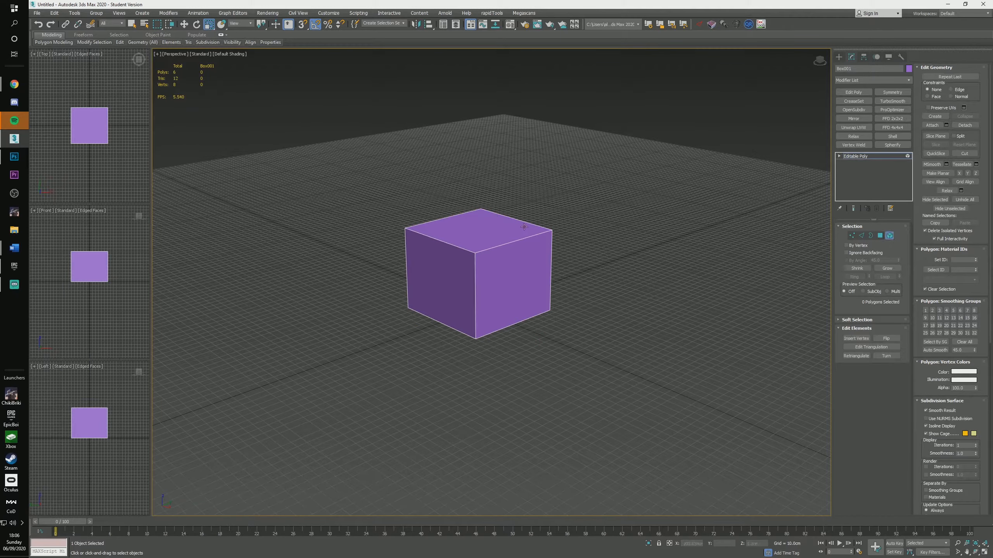
Select the whole box element and stretch it vertically to roughly twice its height.
click(467, 273)
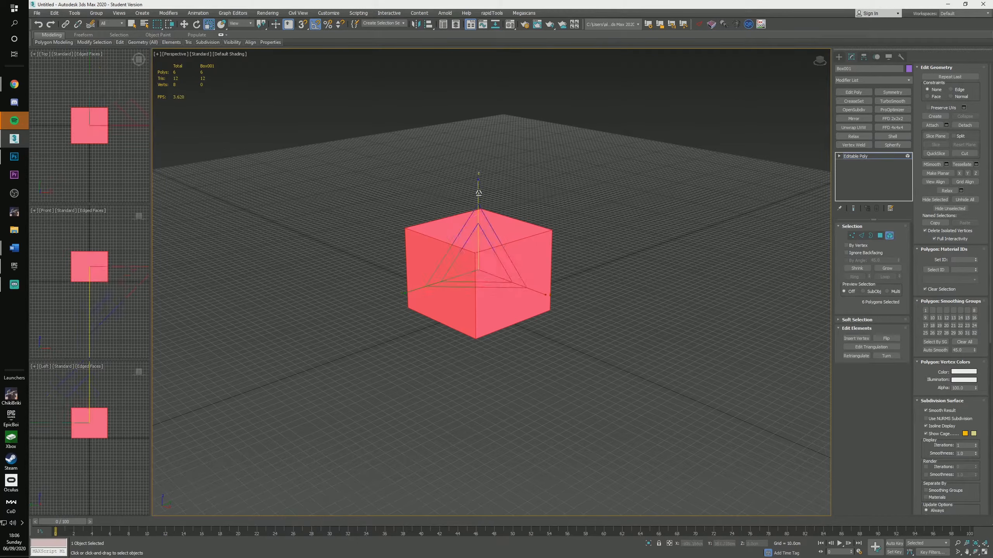
drag(477, 182, 480, 154)
Try scaling the element along X and Y, and undo these scalings while keeping the vertical stretch.
drag(532, 288, 603, 344)
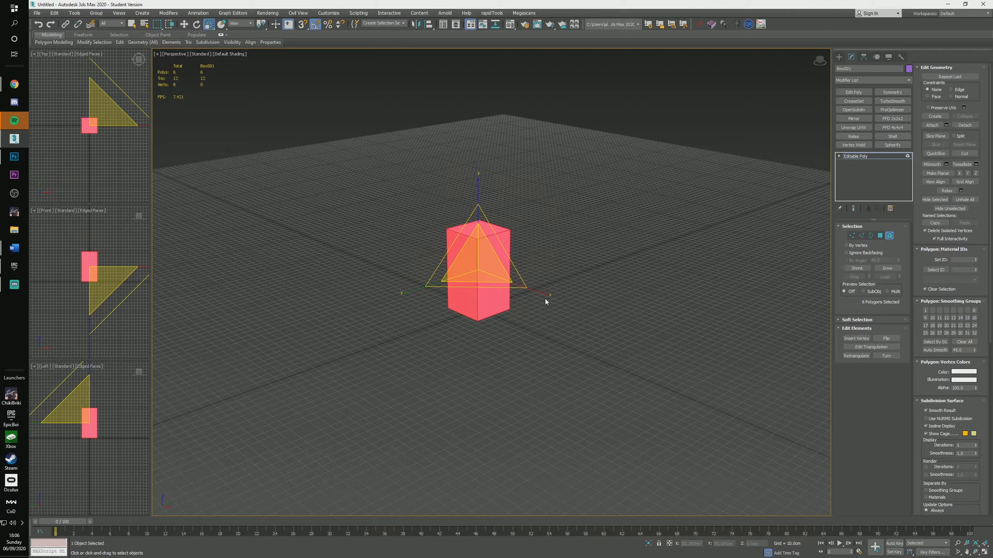
drag(543, 299, 612, 328)
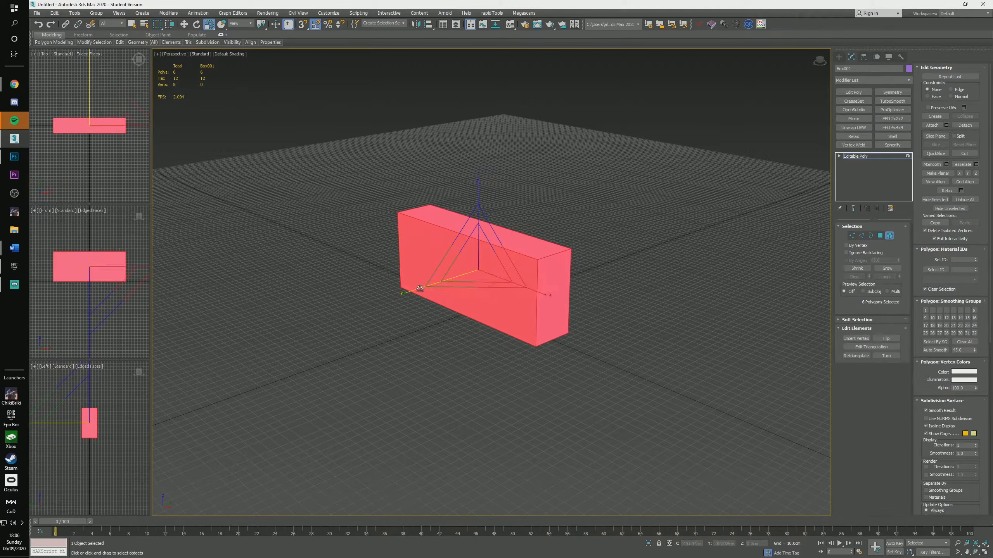
drag(448, 287, 366, 315)
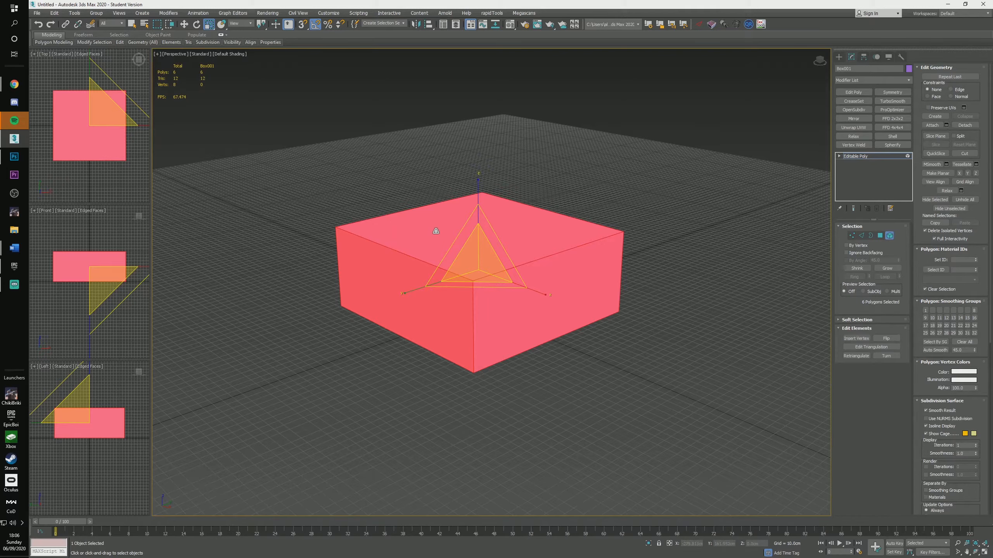
key(ctrl+z)
key(ctrl+z)
key(ctrl+z)
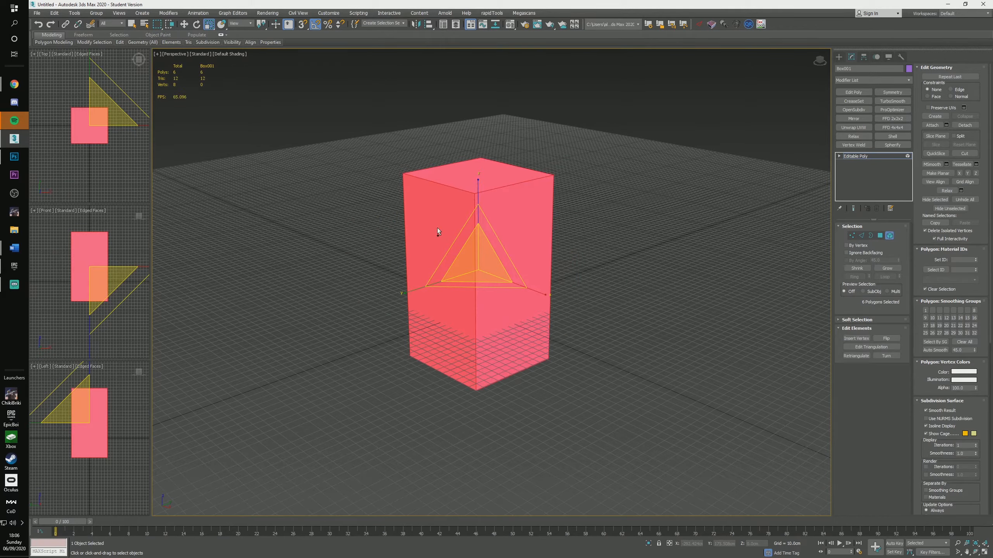
Deselect the element, enter the Vertex level with the Move tool, and select three of the top corner vertices one after another.
key(w)
click(629, 272)
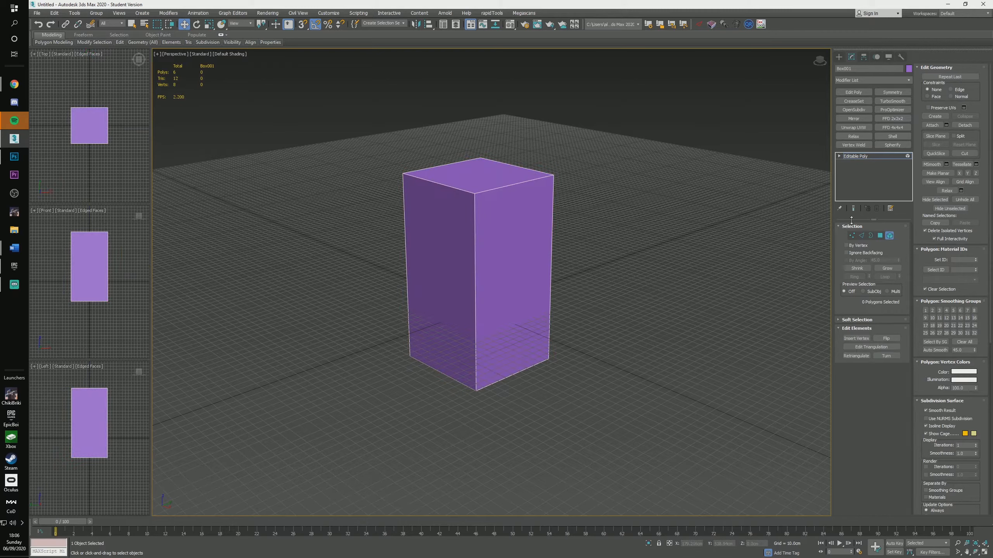
click(851, 235)
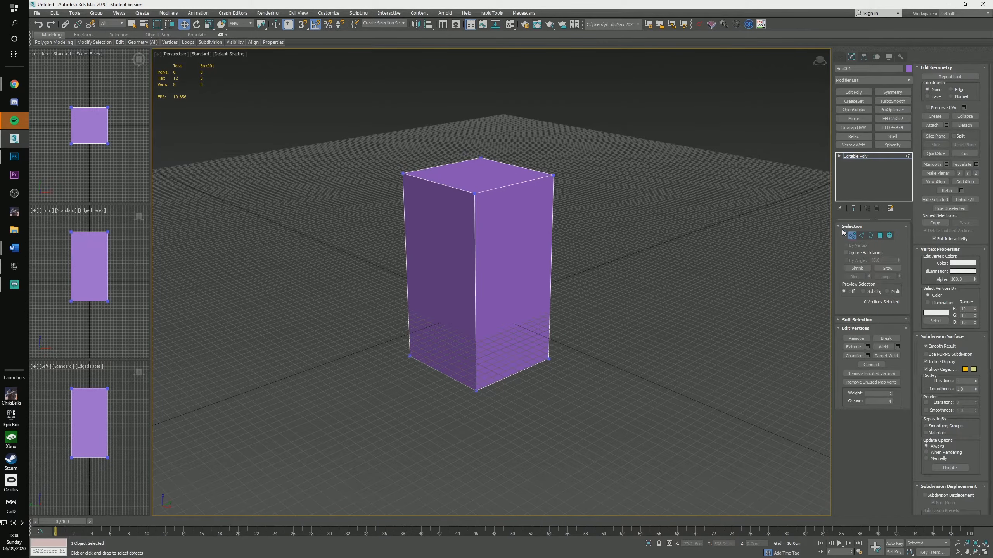
alt+middle_drag(595, 206, 527, 271)
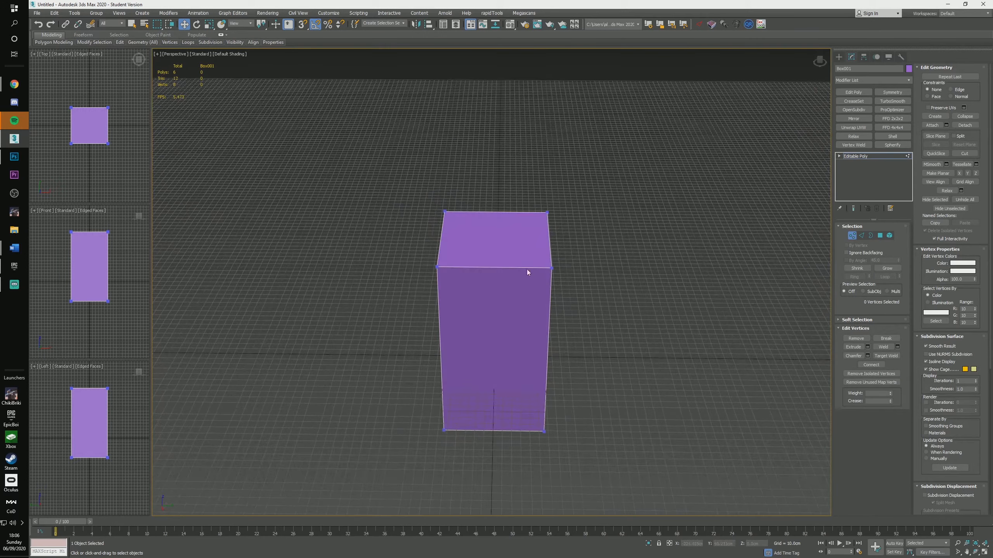
scroll(444, 269, up, 5)
click(427, 266)
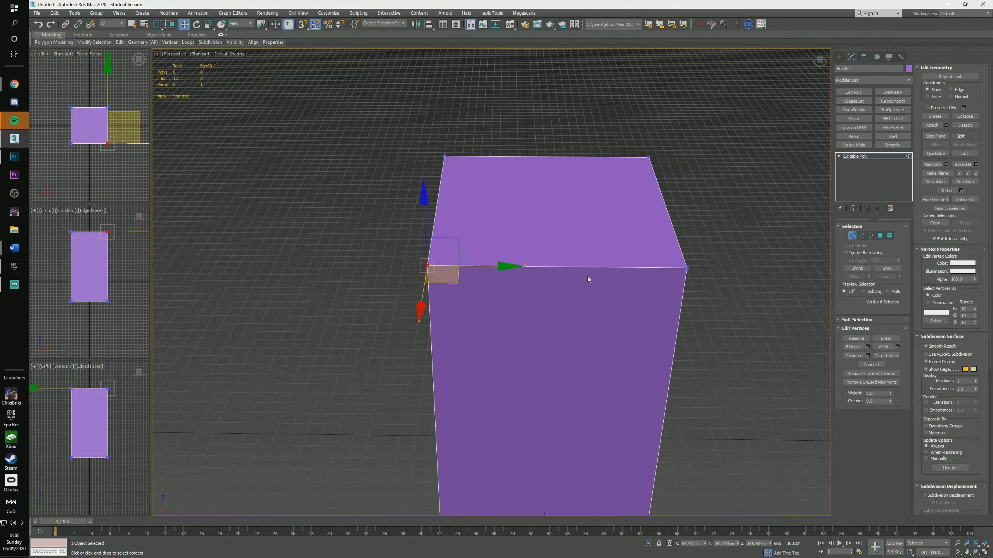
click(683, 268)
click(649, 157)
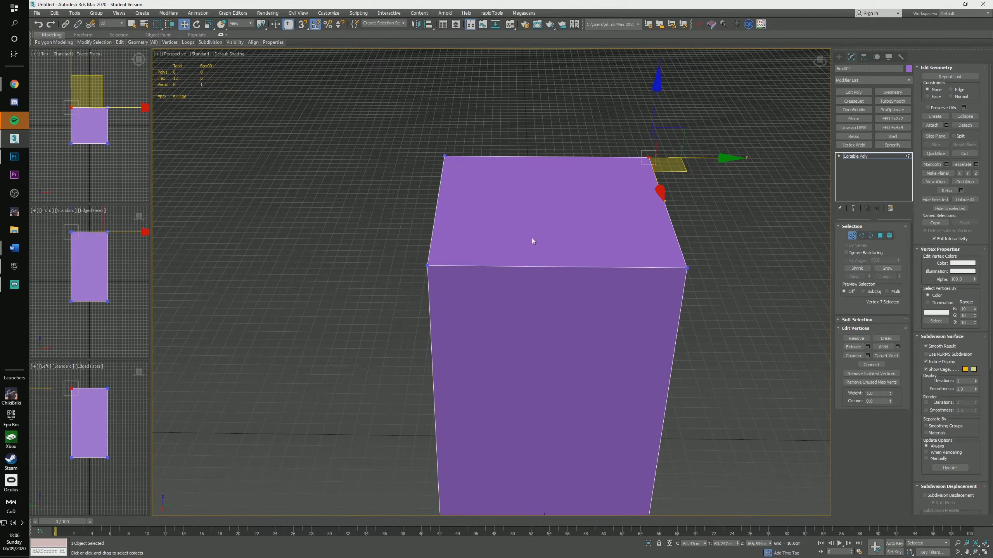
Move the nearest top corner vertex along X to about 0 cm, halfway along the top edge.
alt+middle_drag(532, 237, 563, 284)
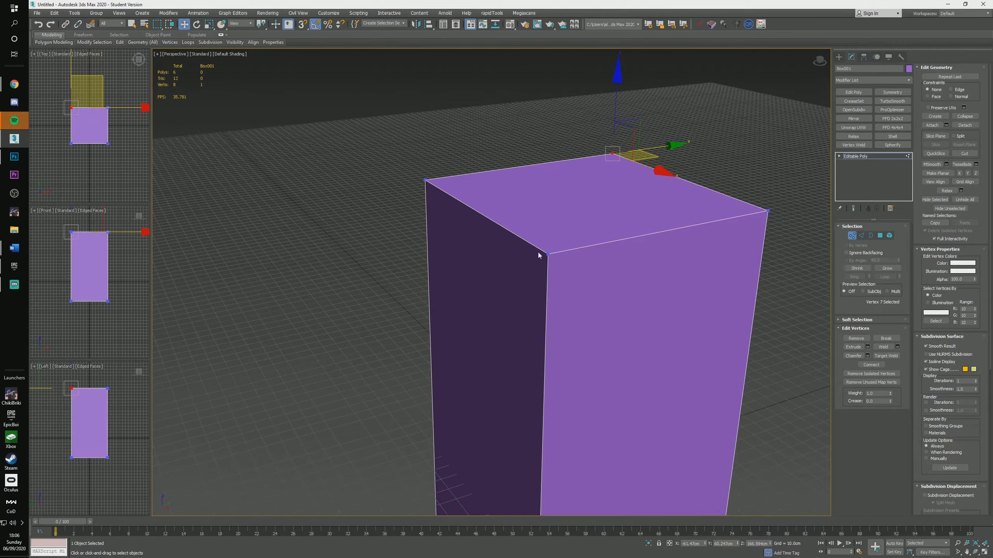
alt+middle_drag(589, 275, 673, 247)
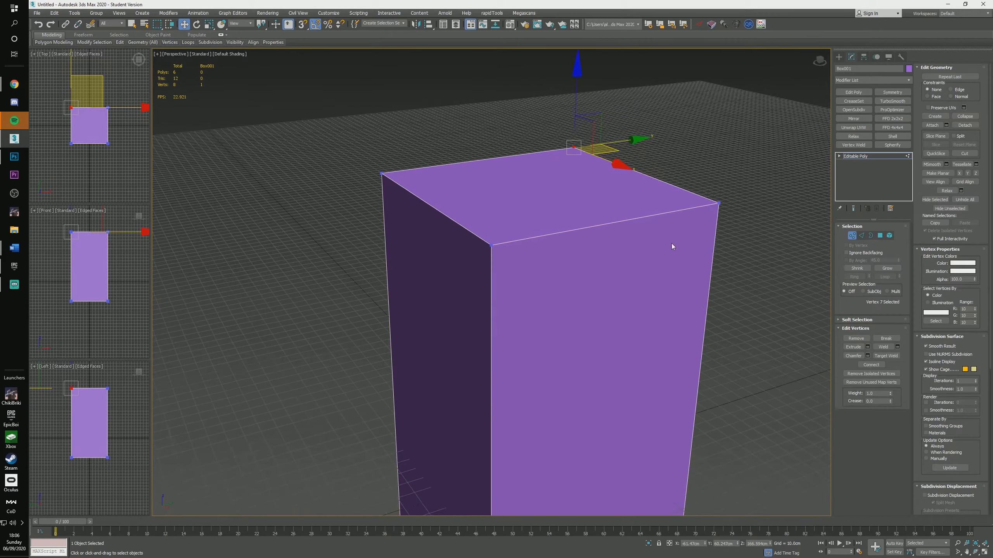
click(492, 245)
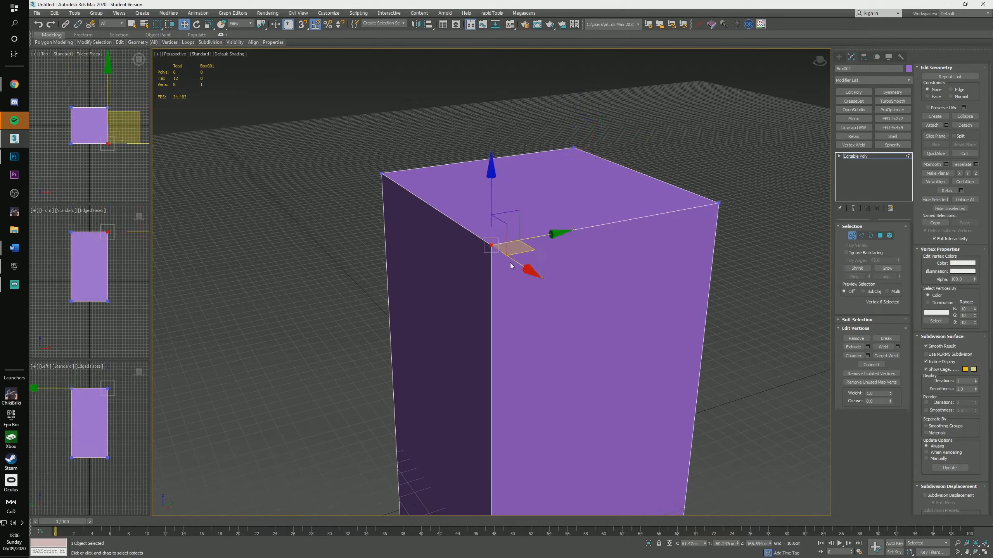
drag(518, 263, 458, 248)
alt+middle_drag(458, 248, 574, 229)
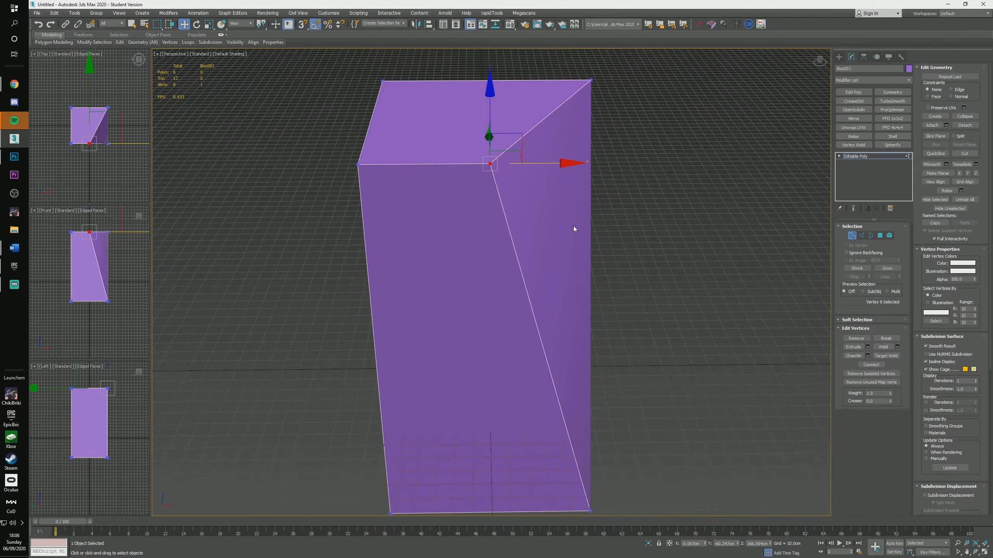
Enter the Edge level, select the slanted top edge, and raise the top edge on the opposite side along Z.
click(861, 236)
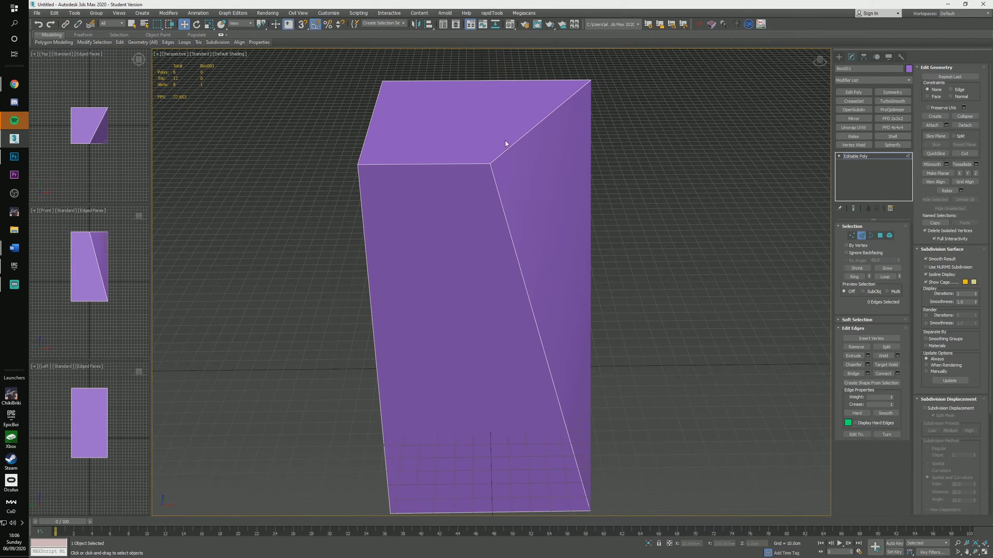
click(529, 133)
alt+middle_drag(643, 169, 545, 176)
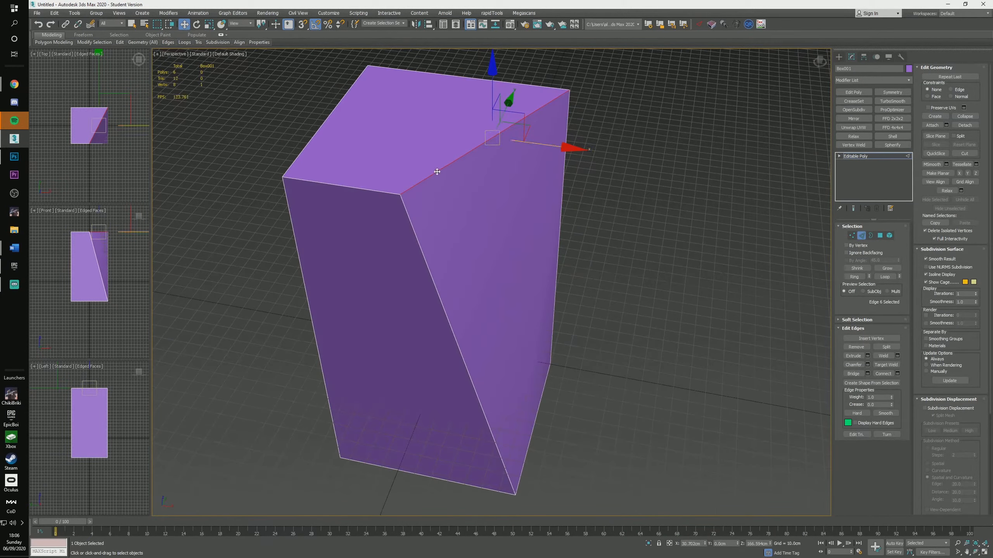
click(325, 123)
alt+middle_drag(430, 180, 463, 148)
drag(398, 86, 398, 46)
alt+middle_drag(449, 188, 392, 297)
middle_drag(432, 354, 469, 226)
scroll(439, 277, down, 3)
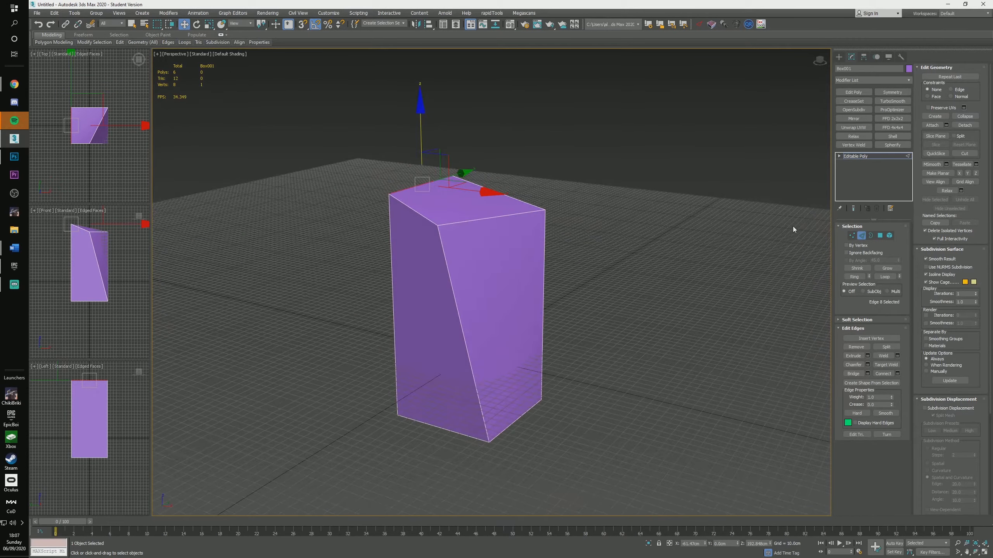
Switch between the Border and Polygon levels and try to region-select a border on the closed box.
click(871, 235)
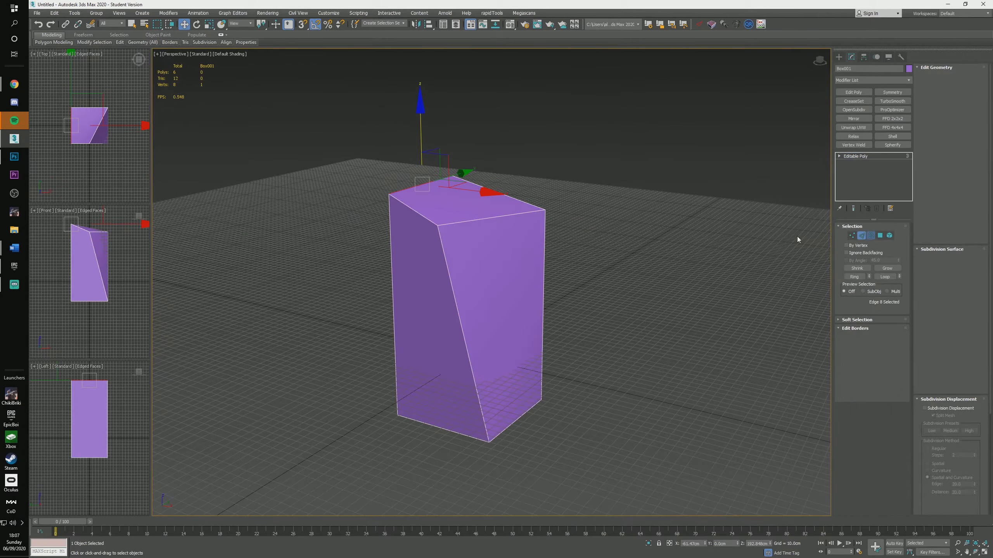
click(880, 235)
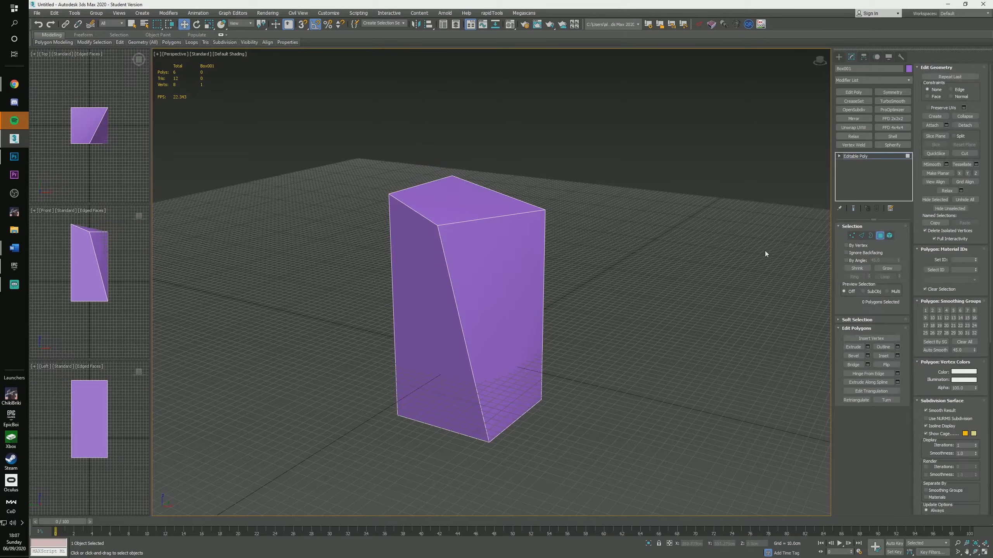
click(872, 236)
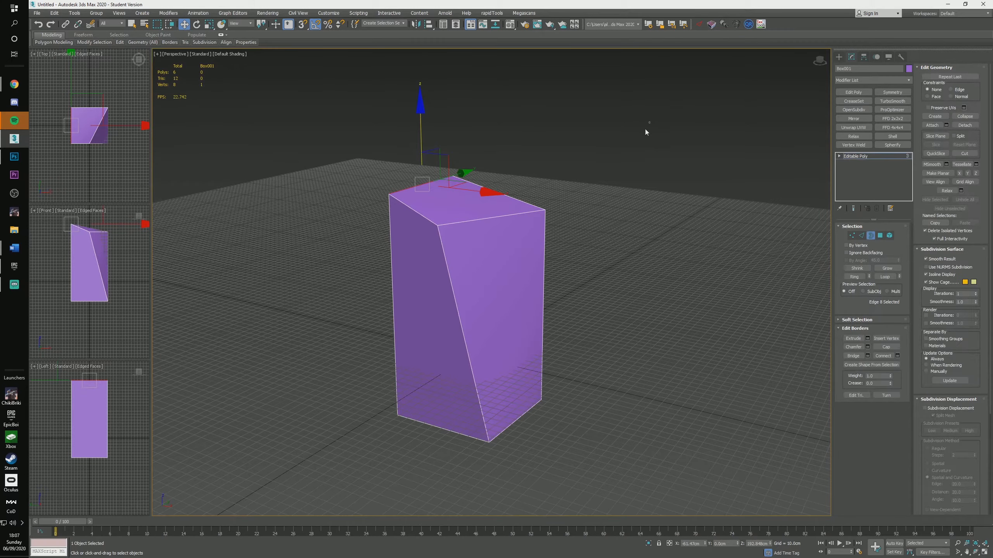
drag(306, 457, 294, 477)
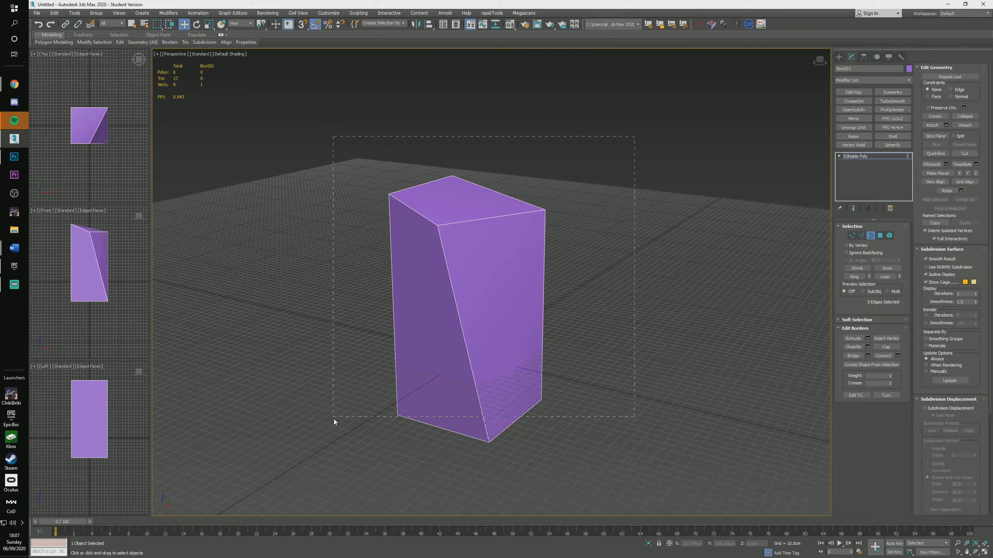
Enter the Polygon level and delete the slanted side face of the box.
click(880, 235)
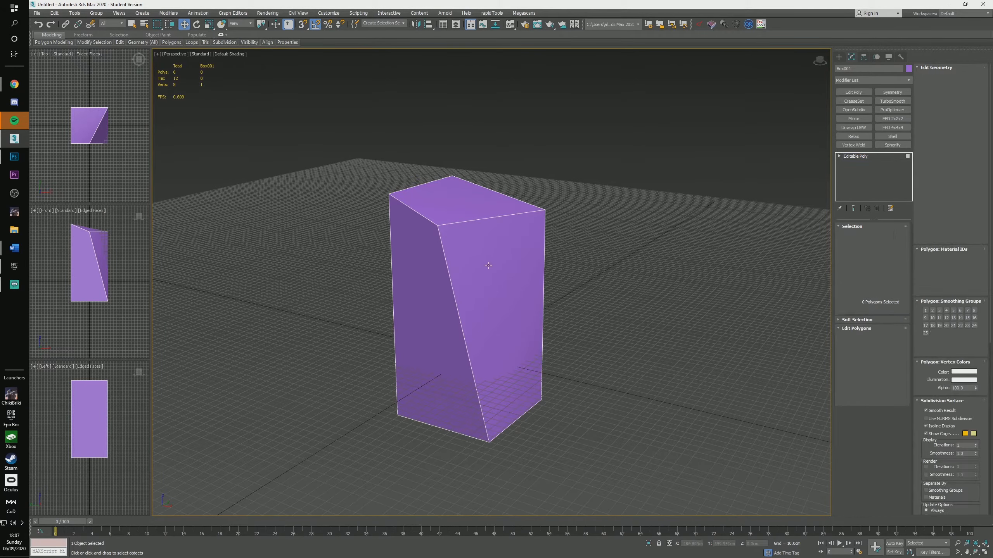
click(508, 288)
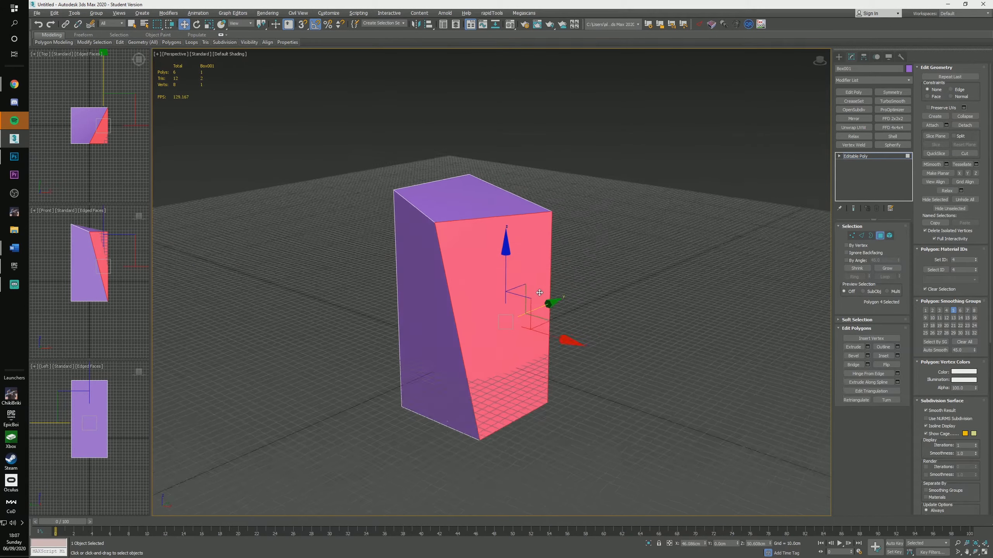
alt+middle_drag(508, 289, 517, 293)
key(Delete)
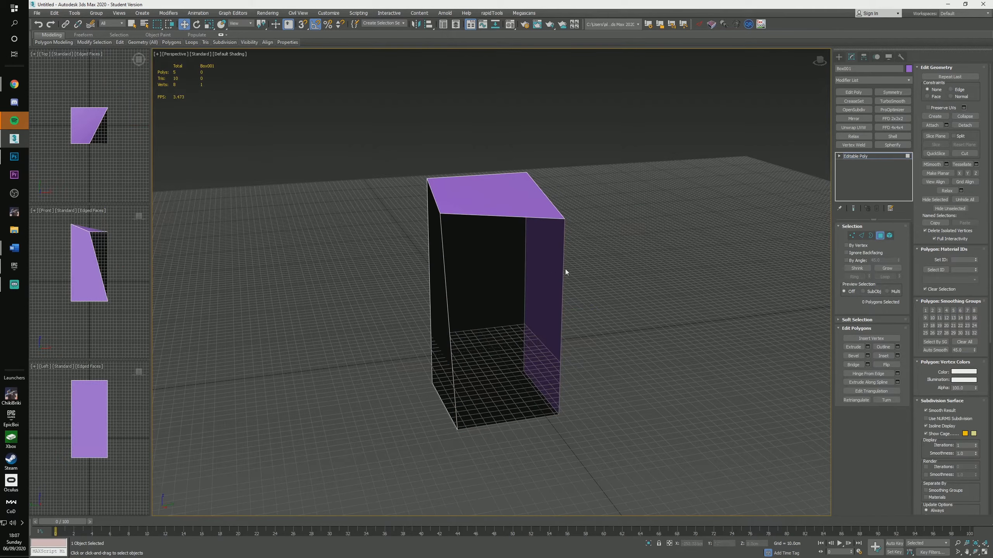
alt+middle_drag(589, 273, 792, 263)
Enter the Border level, select the border around the open side, and move it outward along X to about 173 cm.
click(869, 236)
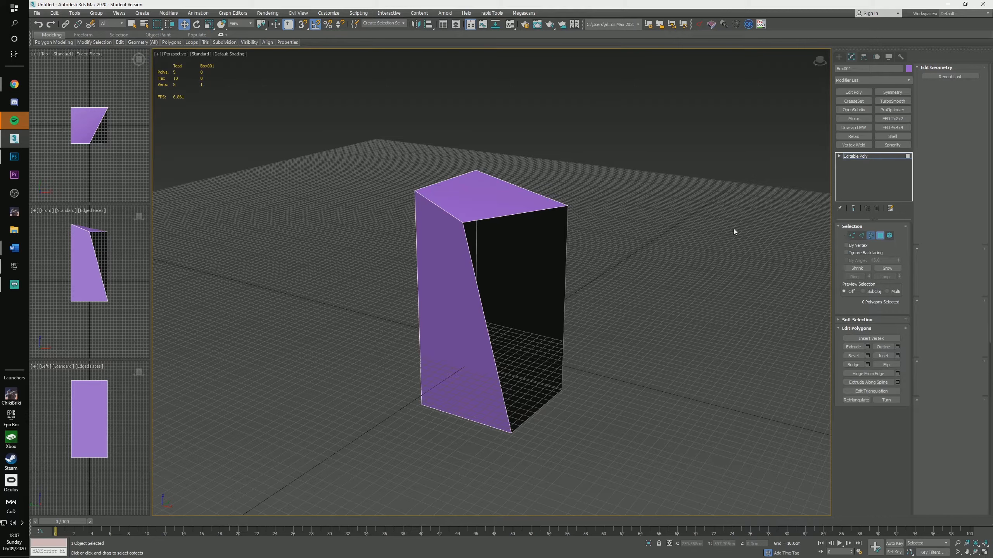
click(525, 212)
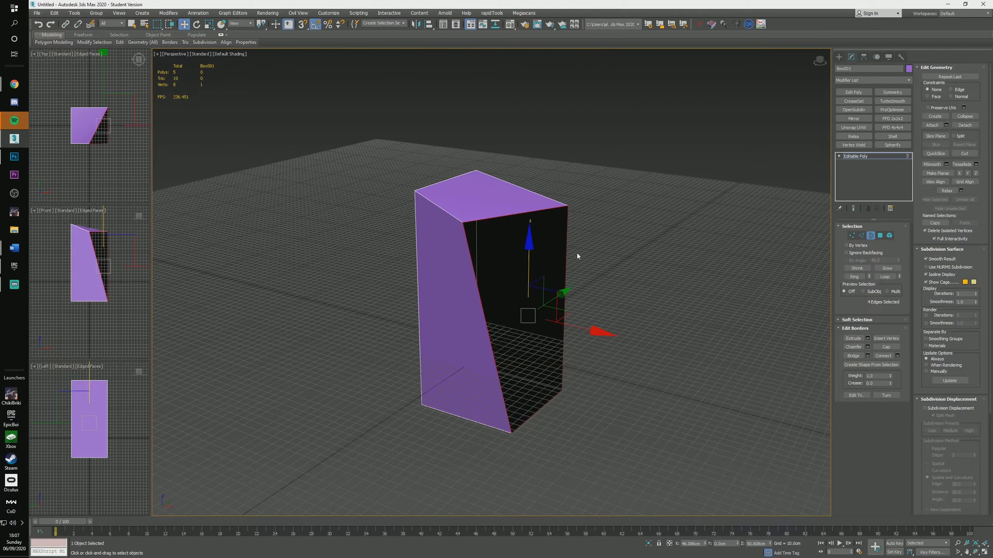
alt+middle_drag(577, 256, 627, 280)
drag(586, 320, 719, 328)
alt+middle_drag(719, 327, 472, 247)
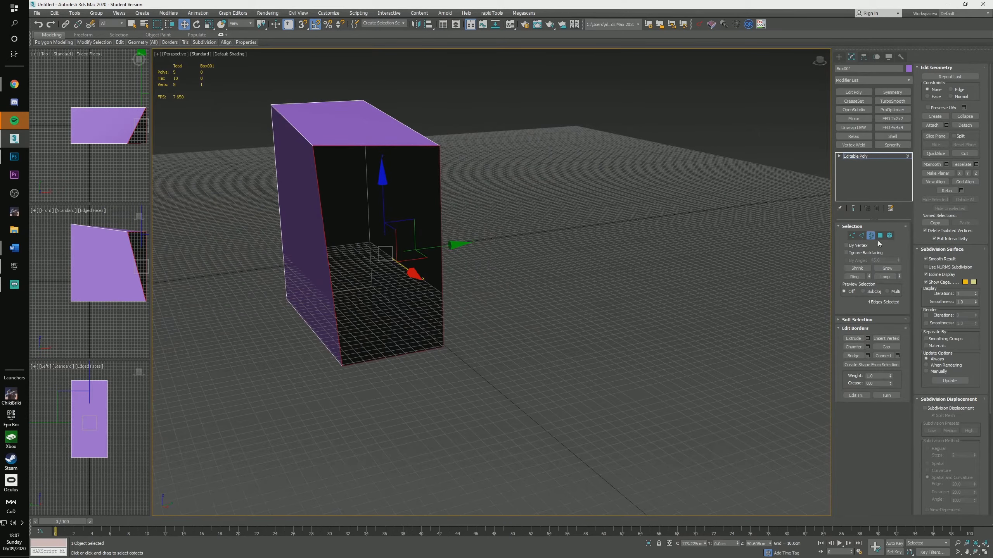
Enter the Element level and select the whole open box.
click(890, 236)
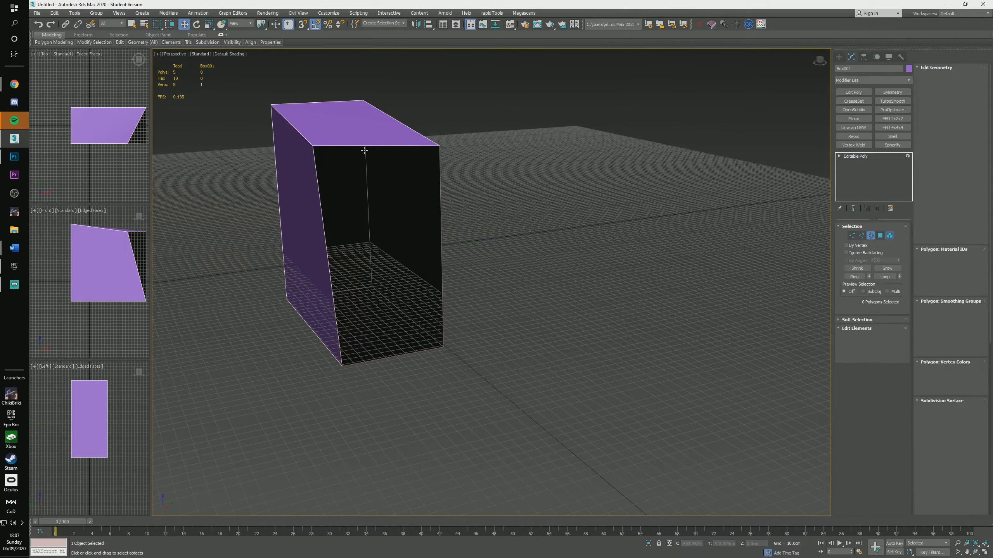
click(330, 133)
alt+middle_drag(325, 211, 467, 184)
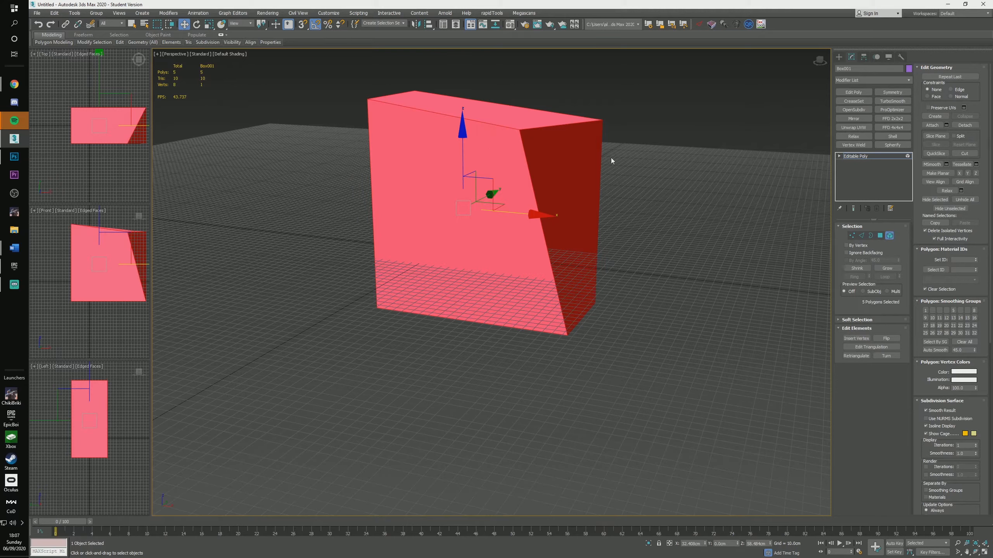
Enter the Polygon level and clone the large side face as an element, about 100 cm away along negative Y.
click(880, 236)
click(880, 236)
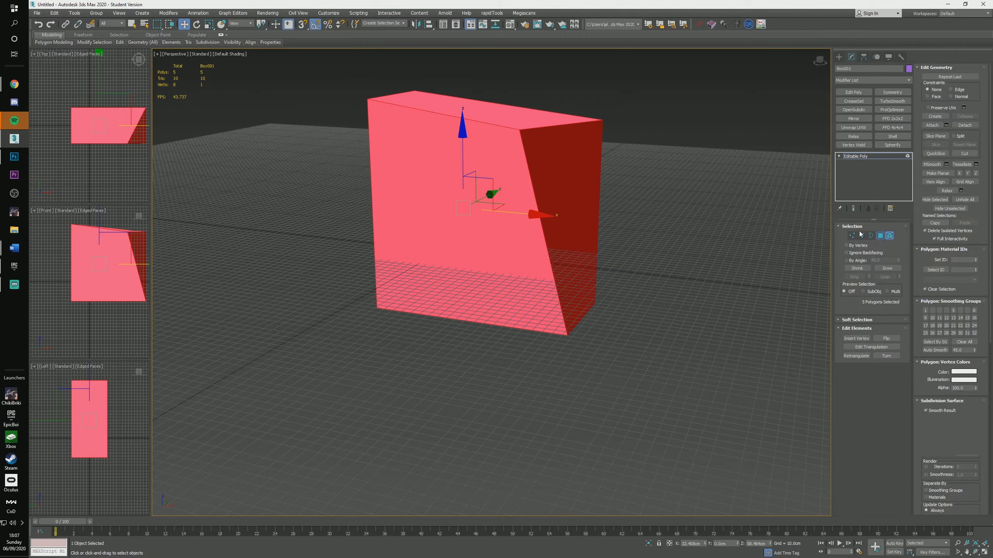
click(480, 187)
alt+middle_drag(480, 186, 447, 198)
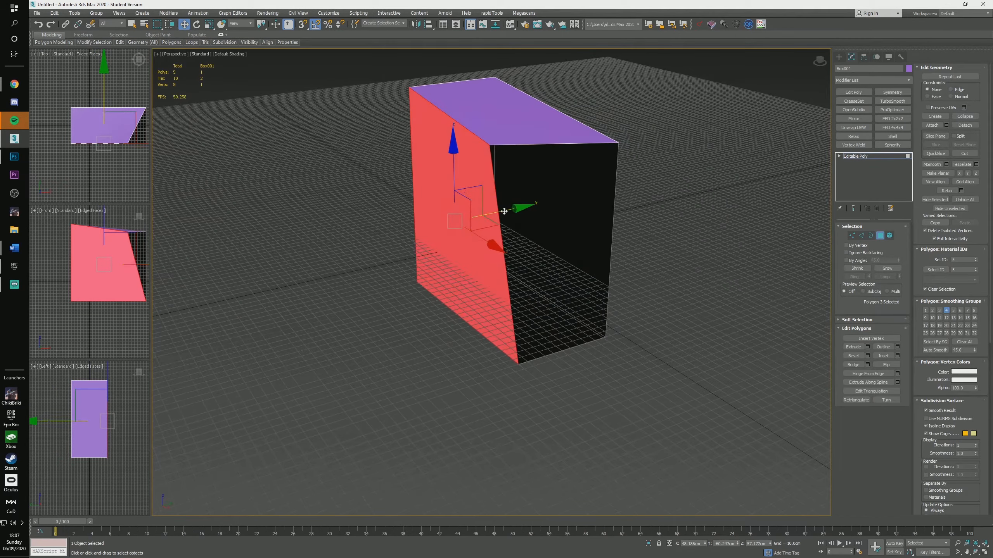
mouse_move(504, 211)
shift+mouse_down()
mouse_move(421, 213)
mouse_move(391, 231)
shift+mouse_up()
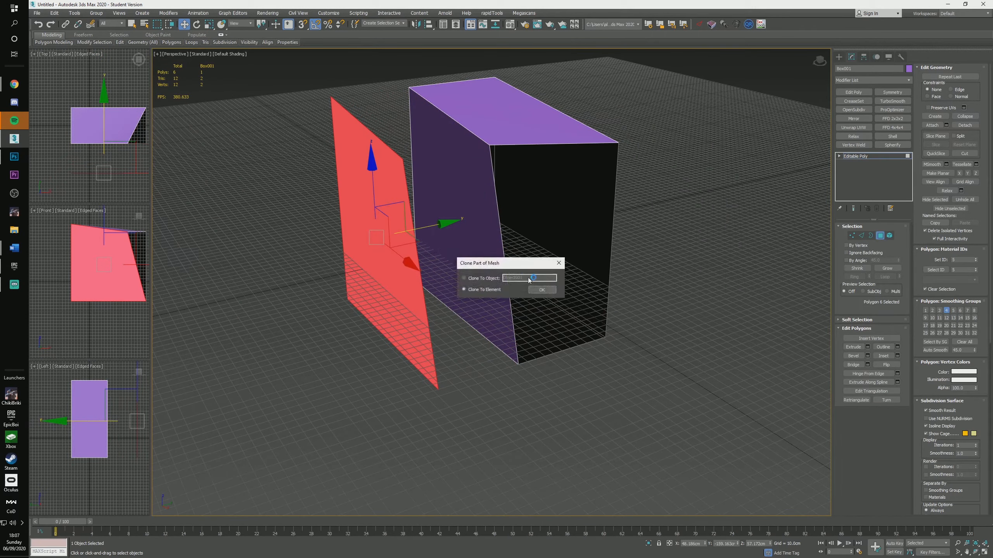
click(538, 289)
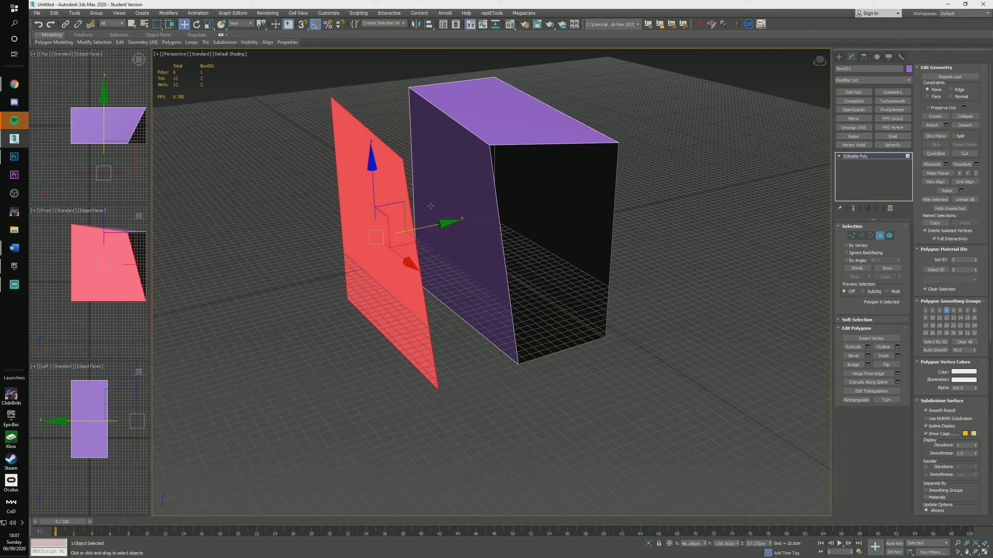
Scale the cloned face down uniformly to about 40% and enter the Edge level.
key(r)
drag(370, 235, 375, 287)
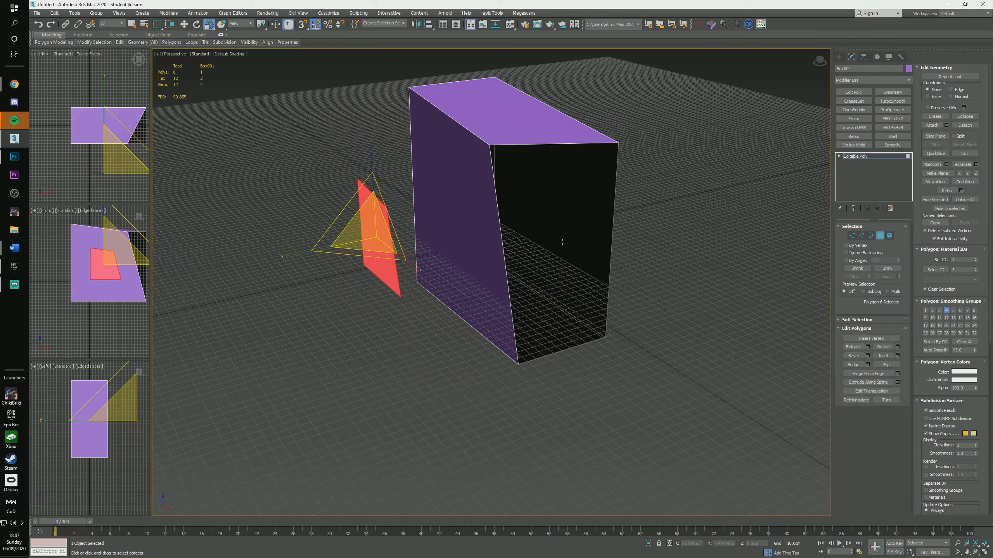
click(861, 235)
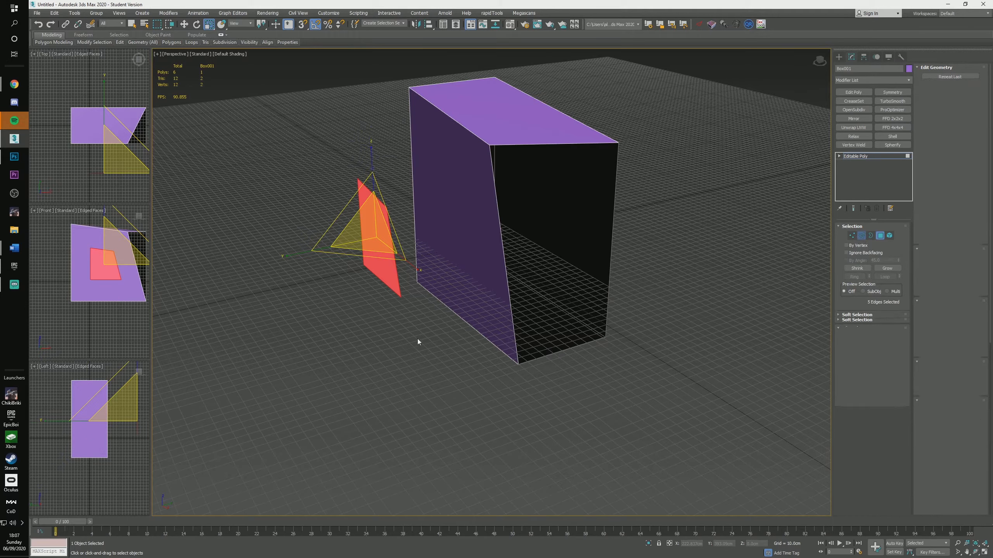
Select the four edges of the small cloned face, extend them along Y to the large box as new side faces, and clear the selection.
drag(306, 178, 306, 181)
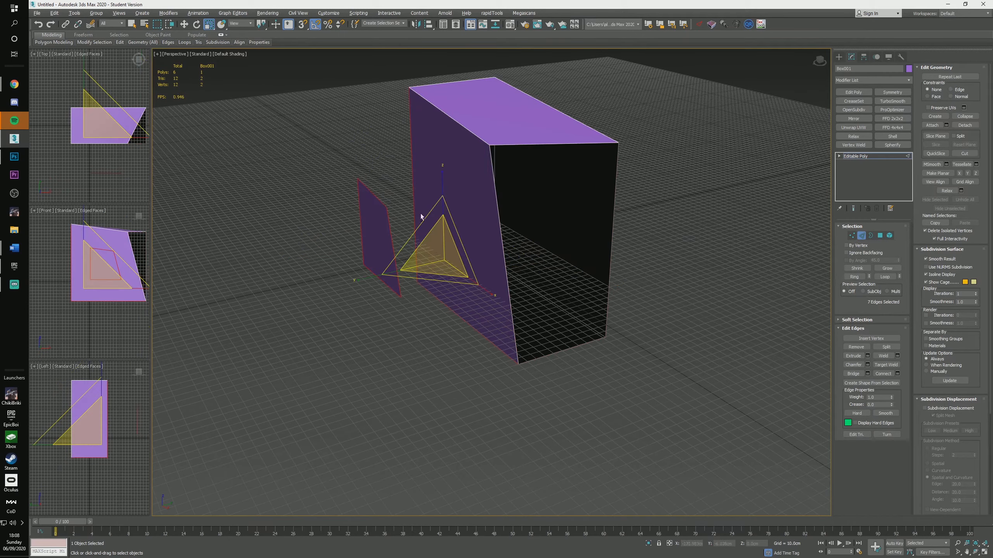
alt+drag(406, 258, 527, 214)
key(w)
click(684, 223)
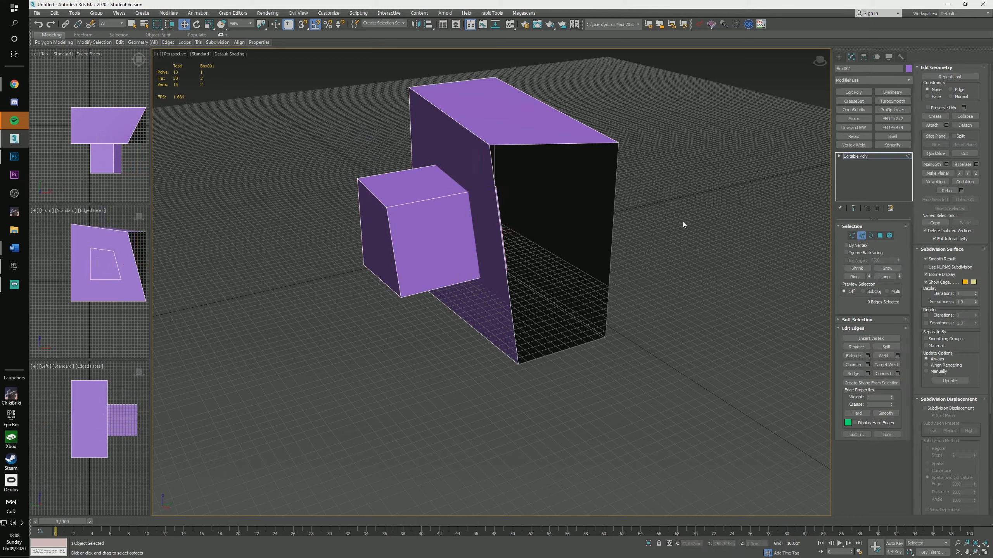
Enter the Element level and select the large box element, then the small attached block element.
click(889, 235)
click(391, 234)
click(504, 242)
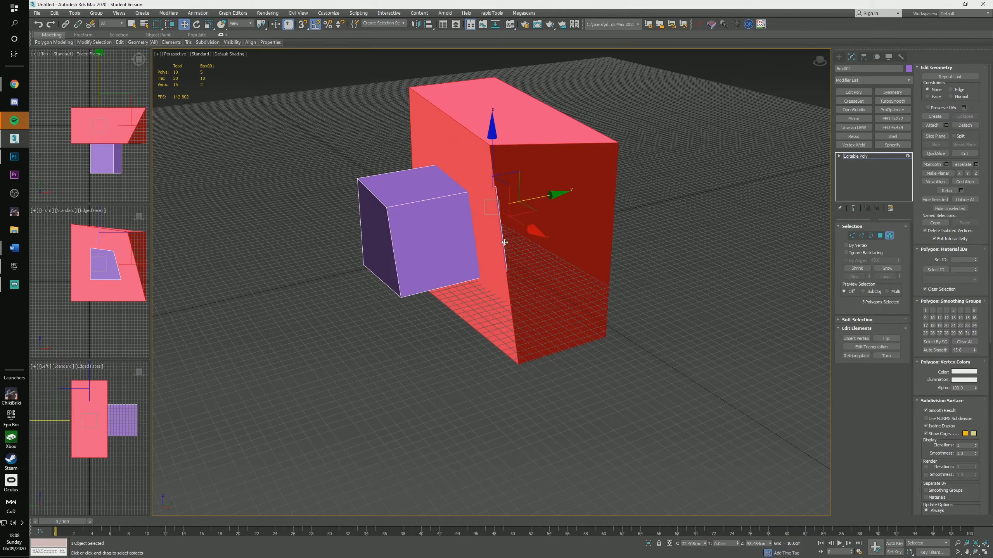
alt+middle_drag(504, 242, 583, 223)
click(590, 231)
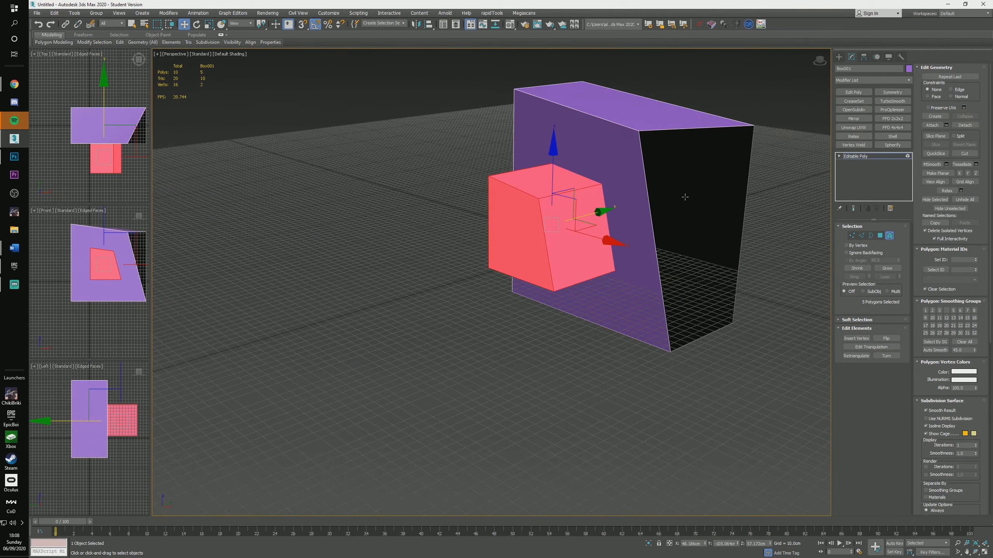
Leave sub-object editing, select the whole object, and move it across the grid and then upward along Z.
click(840, 57)
click(805, 218)
scroll(618, 297, down, 5)
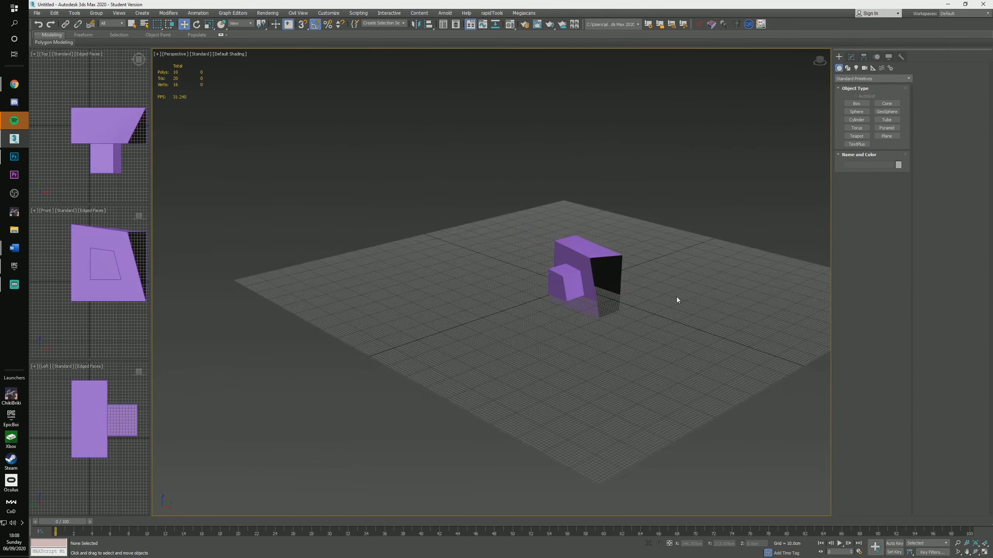
click(606, 277)
drag(606, 277, 585, 285)
drag(557, 235, 557, 215)
Move the whole object freely in the XY plane and bring up its Editable Poly modify settings.
middle_drag(599, 246, 534, 255)
mouse_move(533, 255)
alt+middle_down()
mouse_move(525, 251)
mouse_move(522, 262)
alt+middle_up()
scroll(494, 287, up, 4)
drag(461, 288, 481, 272)
mouse_move(469, 282)
middle_down()
mouse_move(486, 269)
mouse_move(486, 283)
middle_up()
click(851, 57)
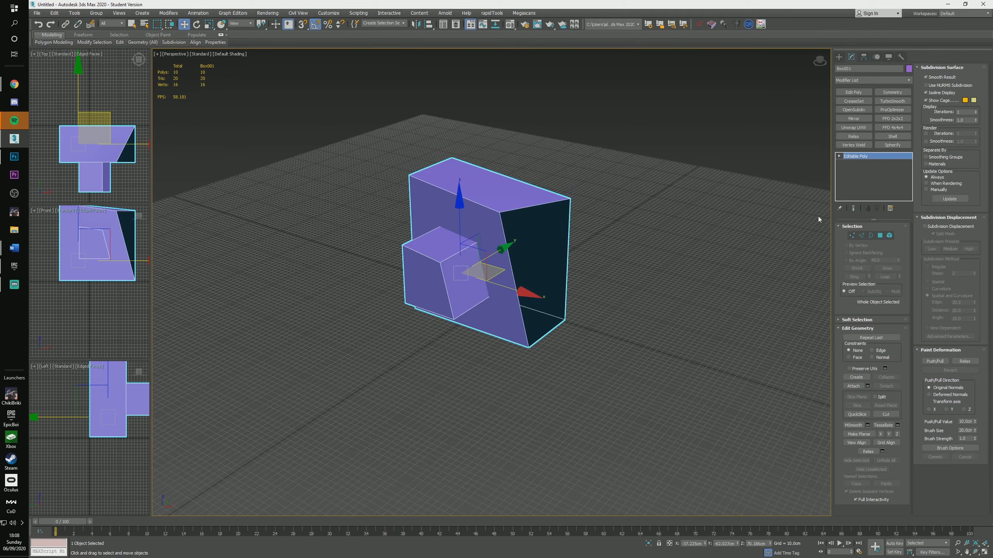